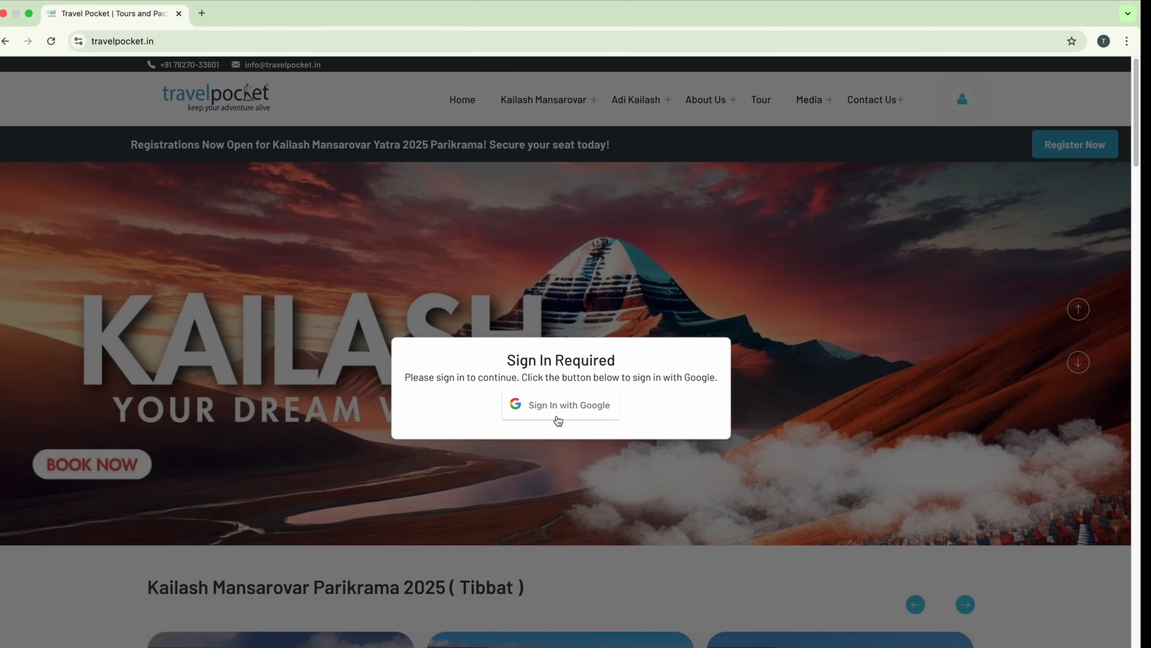
Step: Sign in with Google using the existing account and allow sharing details with travelpocket.in
click(576, 409)
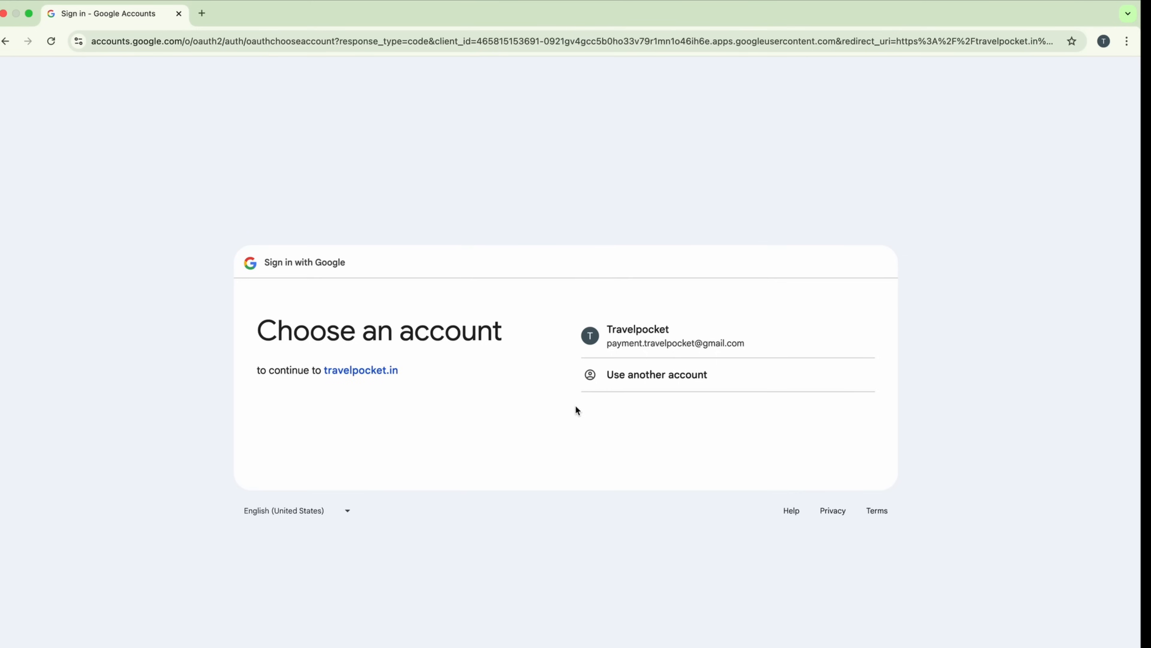
click(643, 350)
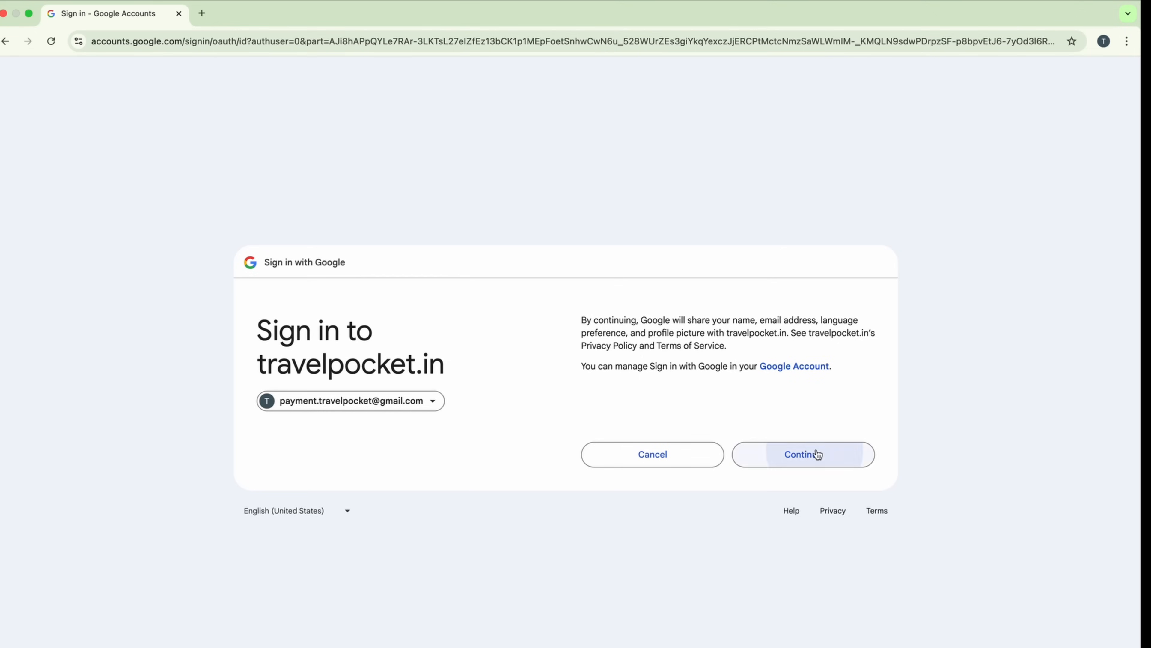
click(817, 454)
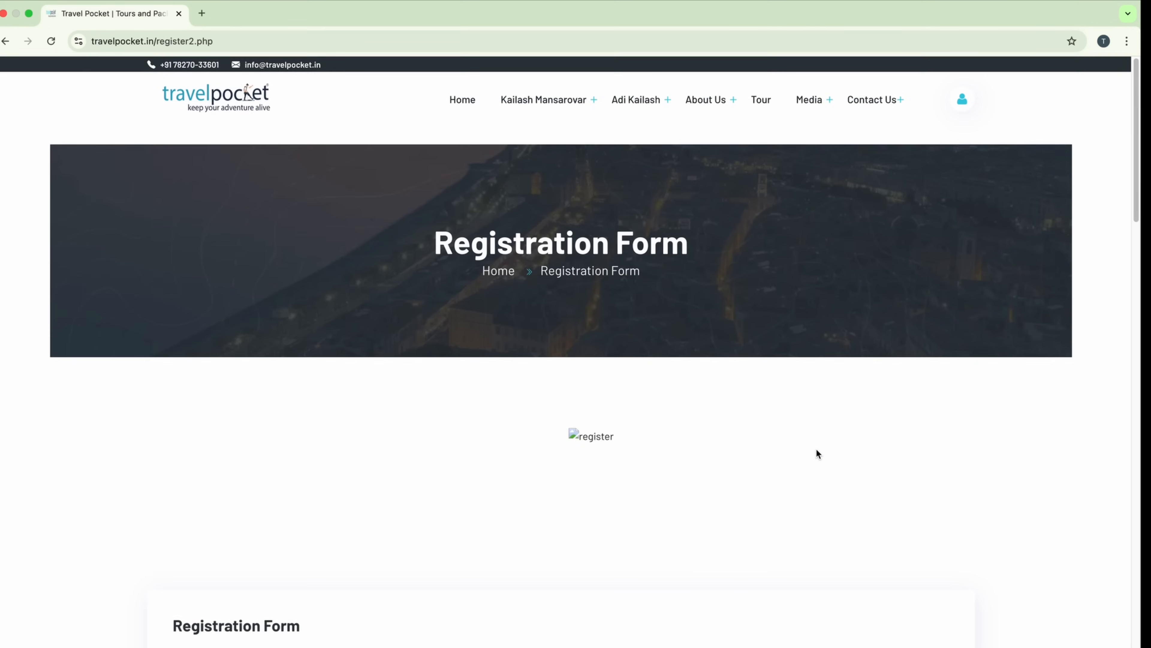
Step: Select Kailash Mansarovar Yatra as the destination and the Overland Kathmandu tour
scroll(816, 454, down, 6)
scroll(816, 448, down, 1)
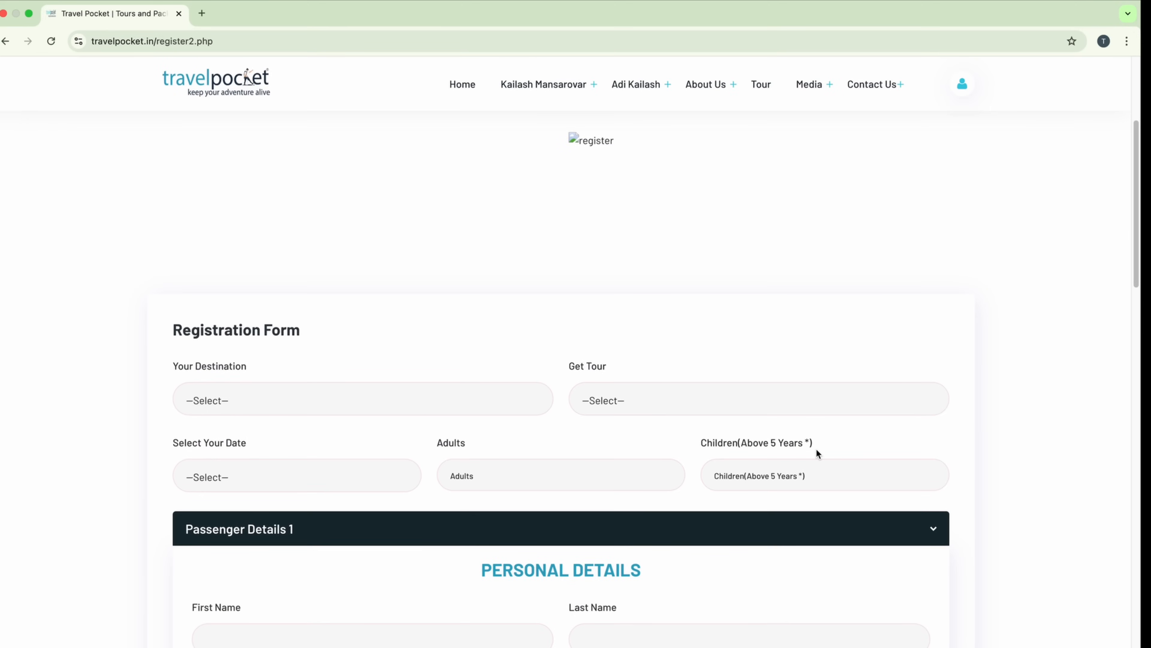
scroll(816, 448, down, 2)
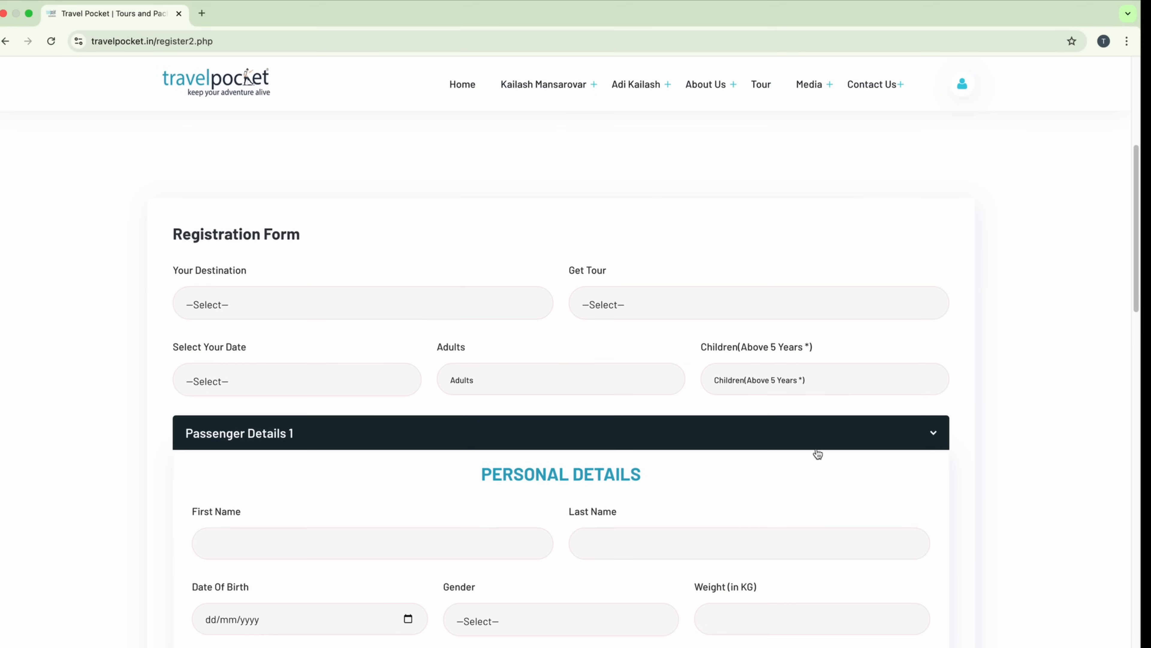
click(333, 301)
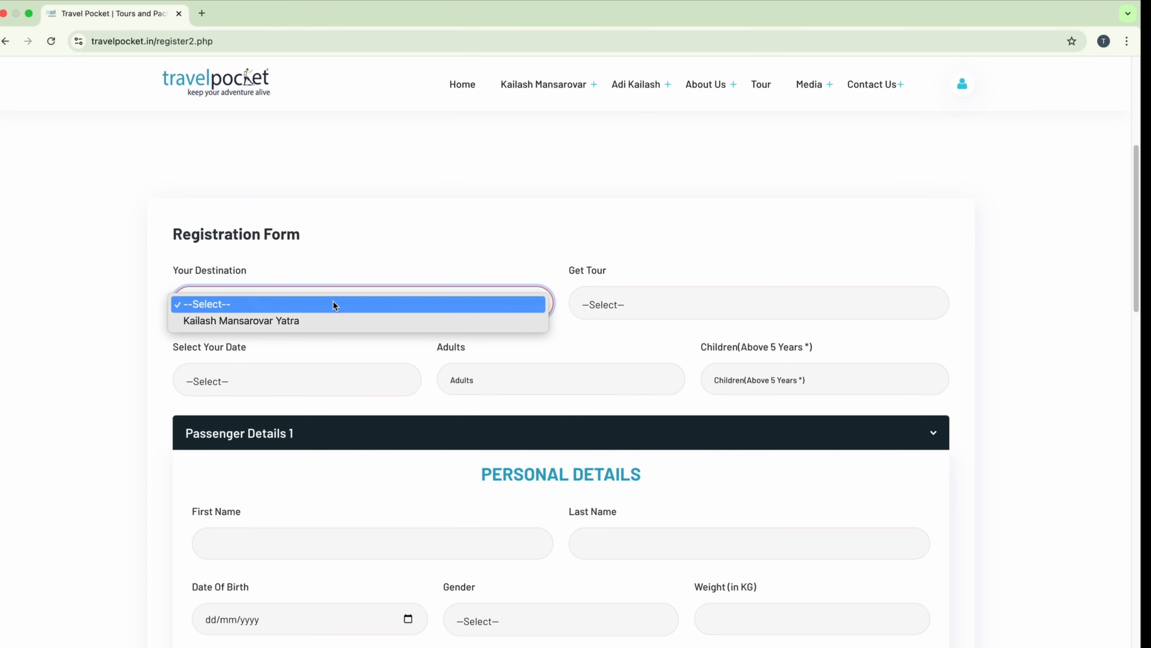
click(330, 322)
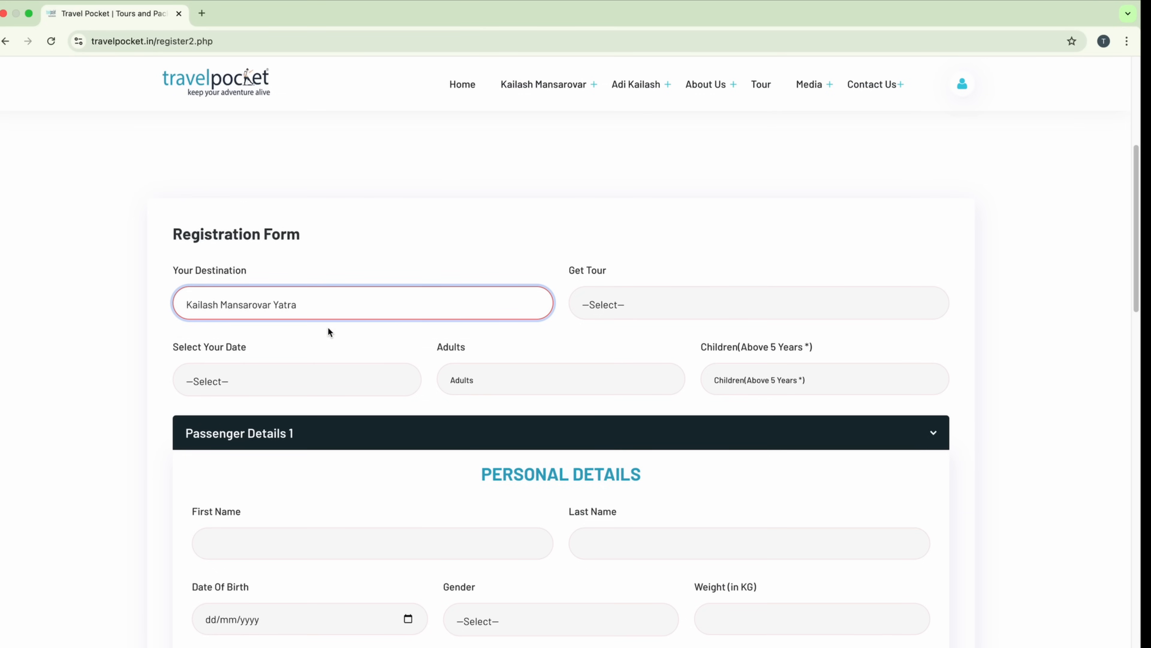
click(671, 308)
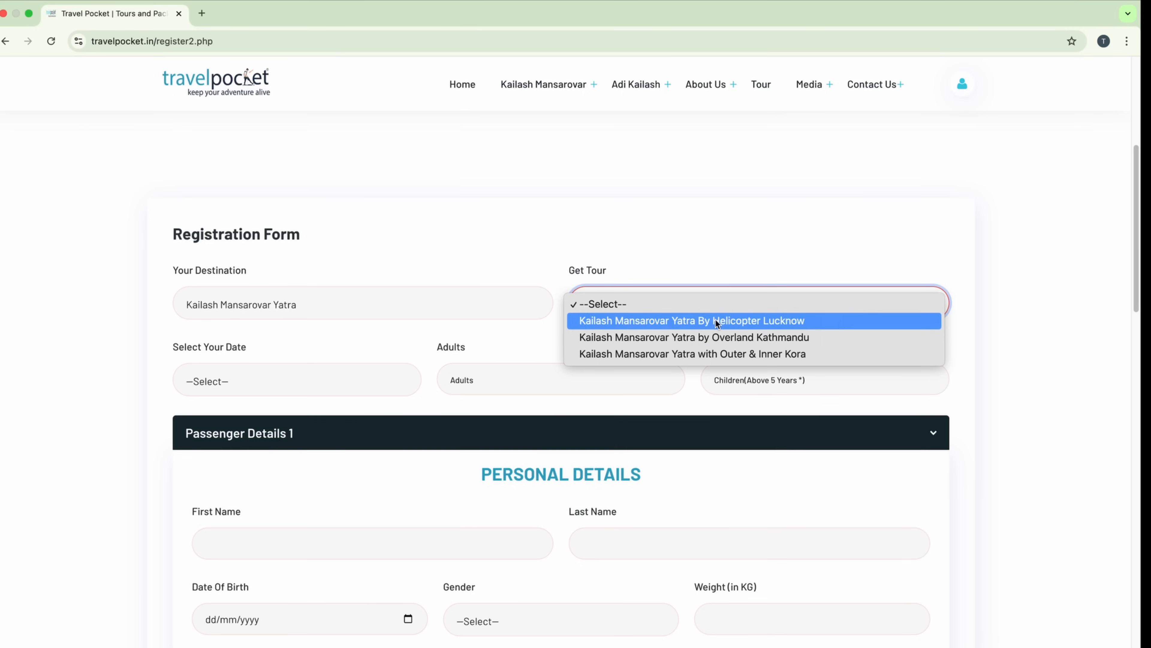
click(735, 338)
Step: Set the travel date to 15 May 2025 with 2 adults and 0 children
scroll(722, 246, down, 3)
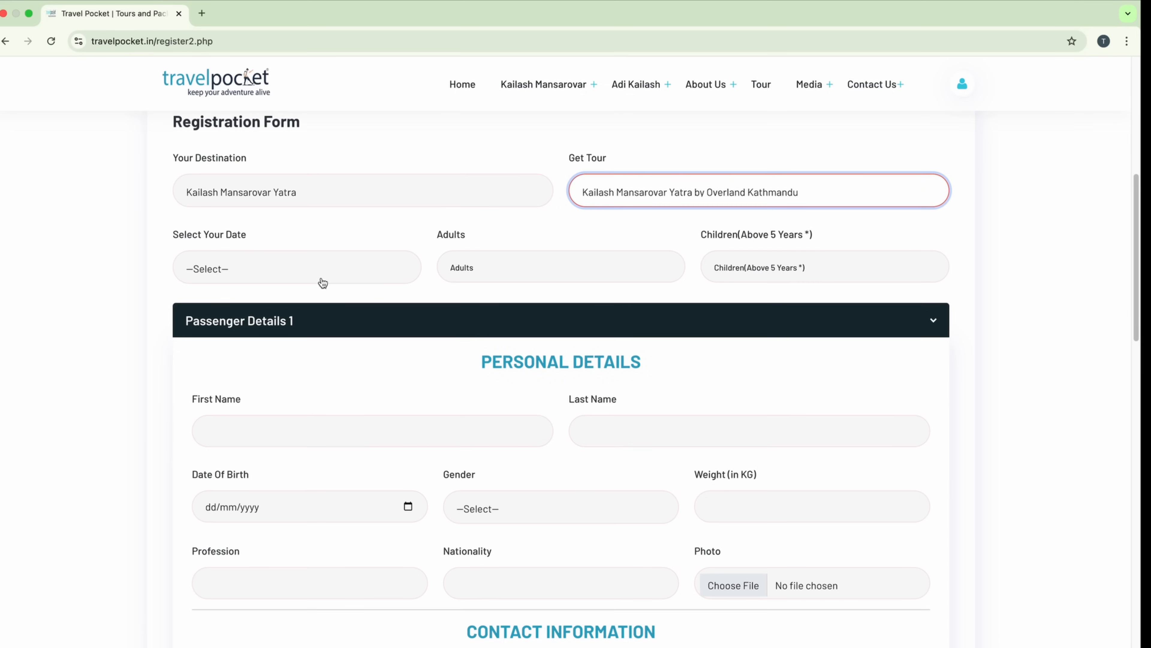
click(323, 275)
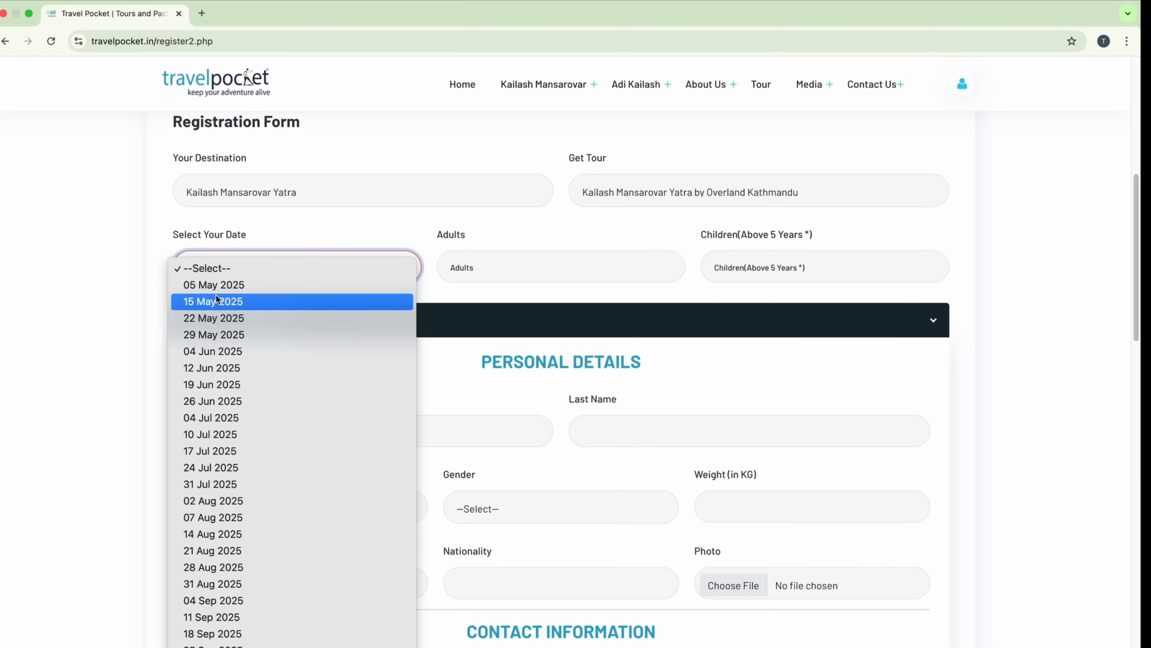
click(221, 302)
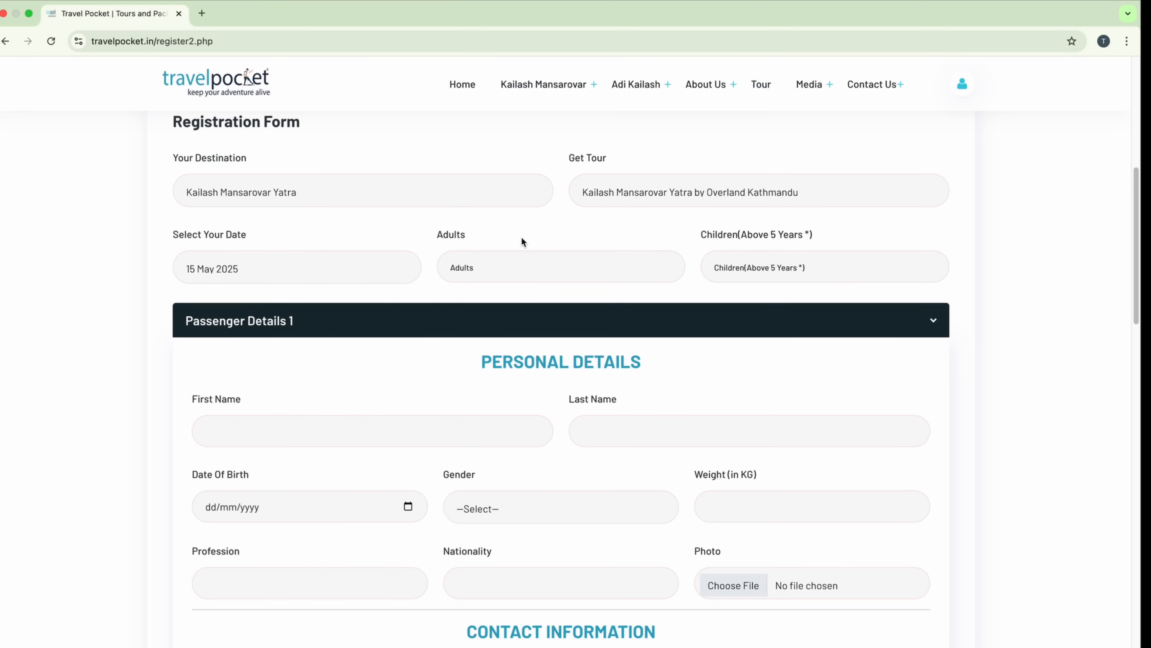
click(501, 268)
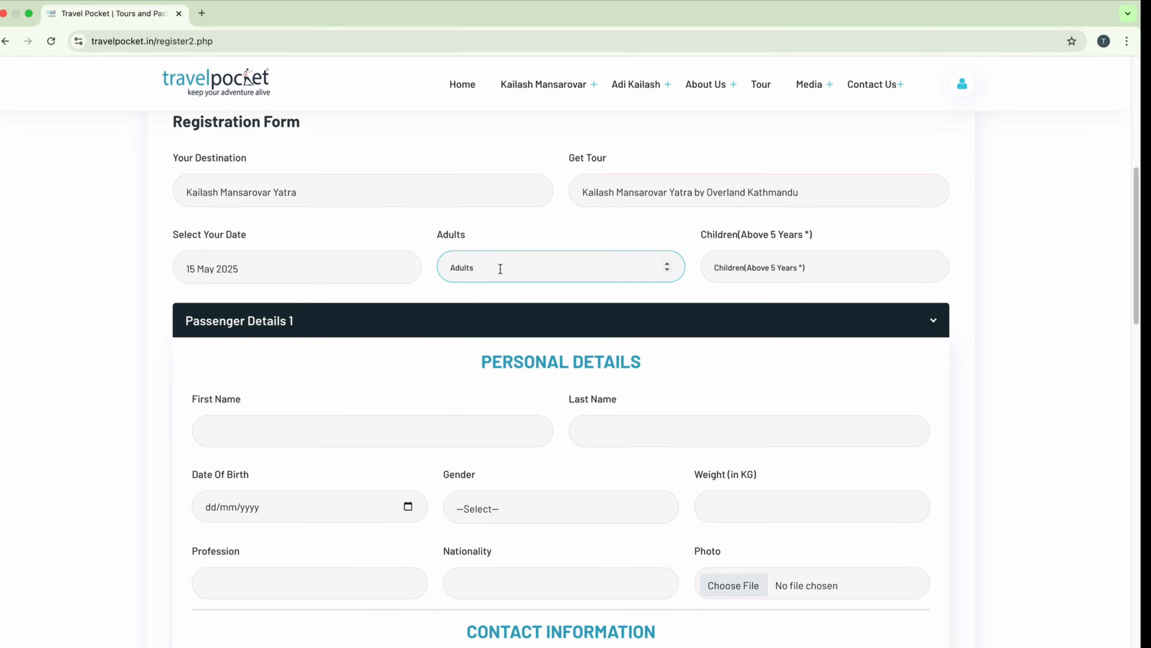
text(2)
click(778, 275)
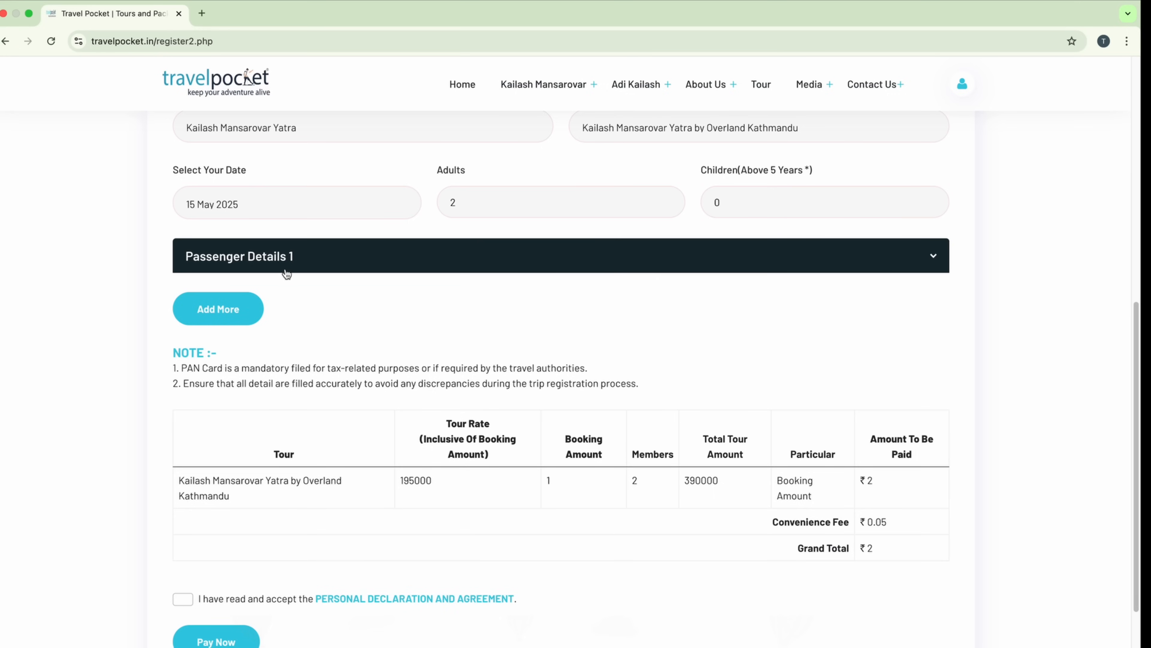
Step: Add a Passenger Details 2 section, expand Passenger Details 1, and clear the Adults count
click(933, 256)
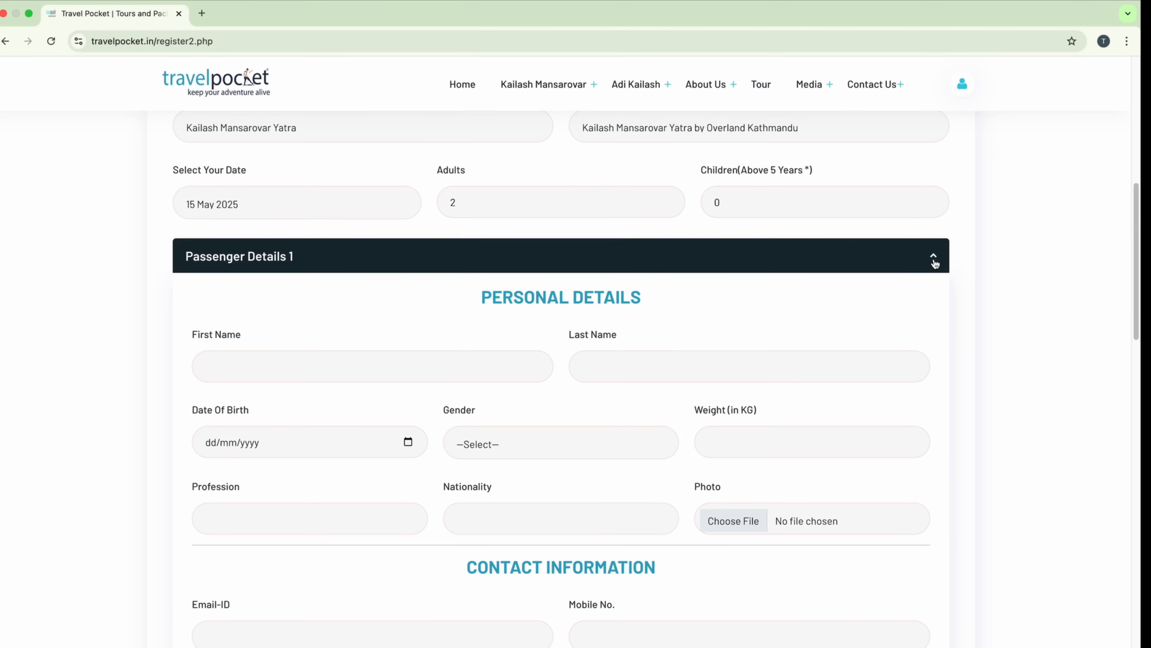
click(933, 257)
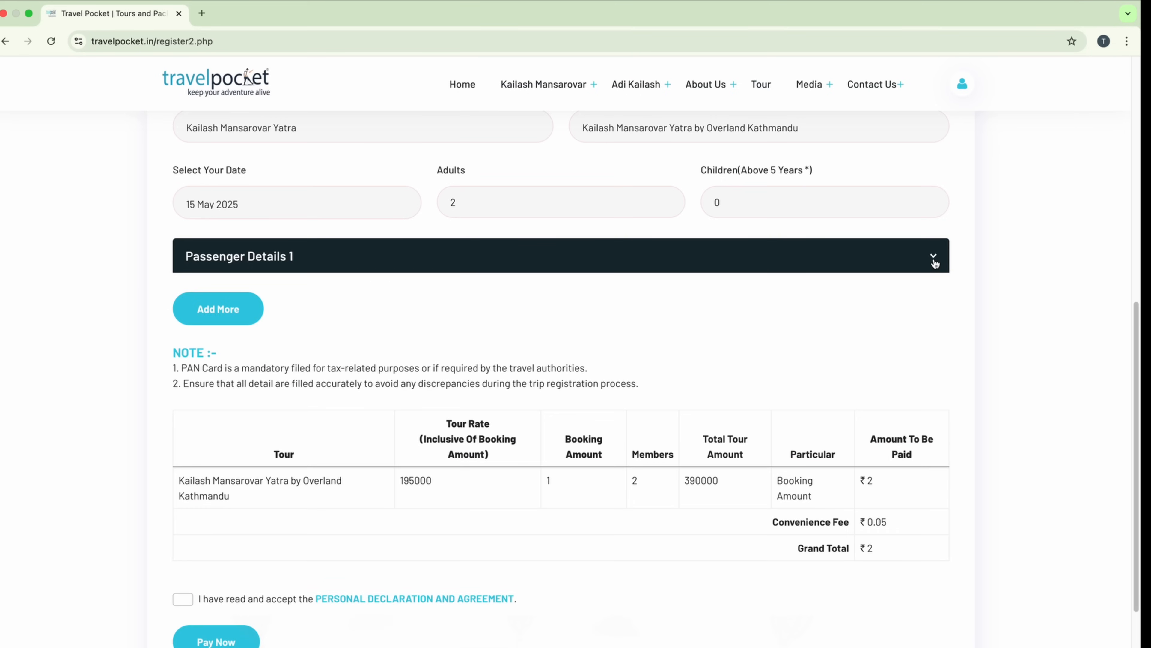
click(217, 313)
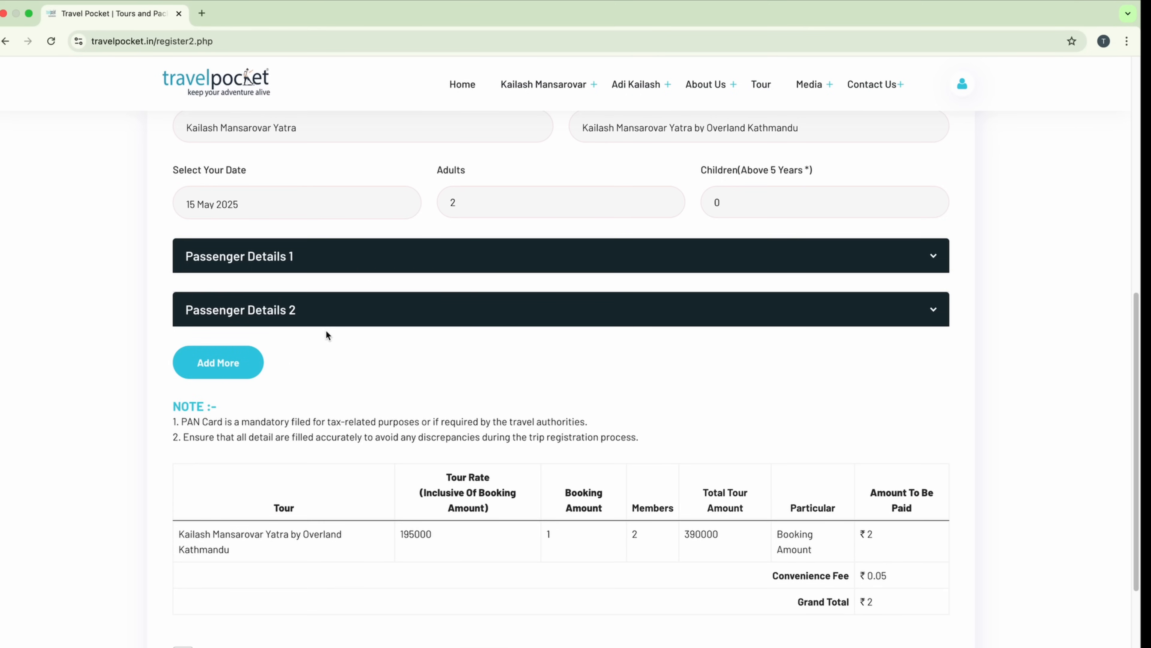
click(477, 203)
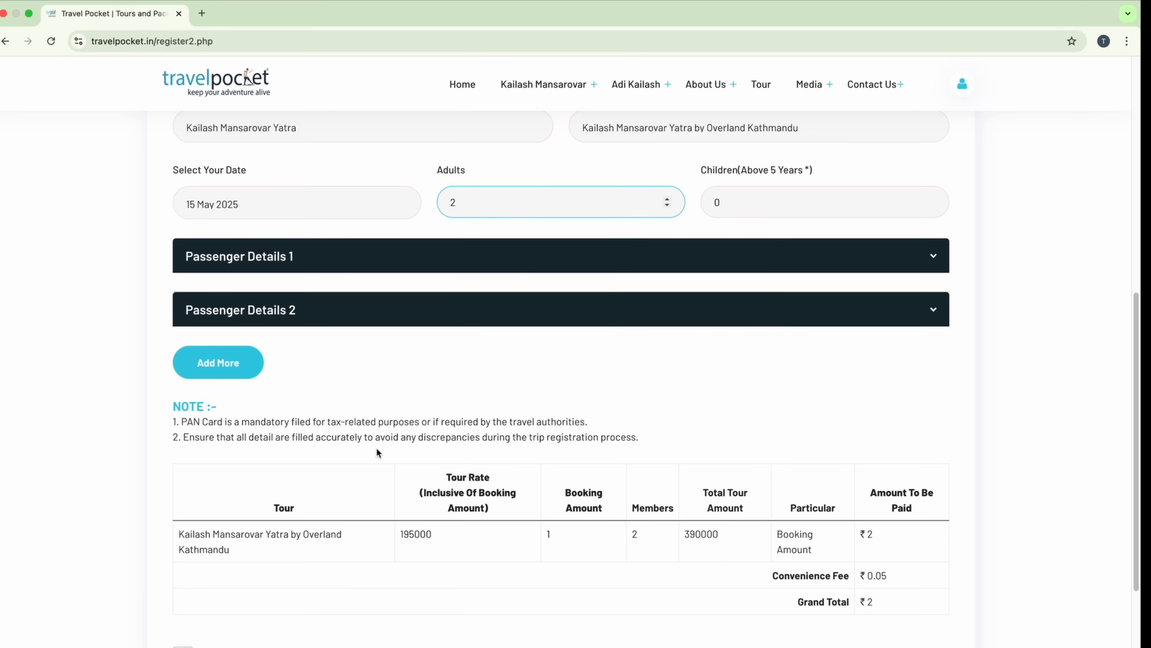
click(935, 258)
click(474, 203)
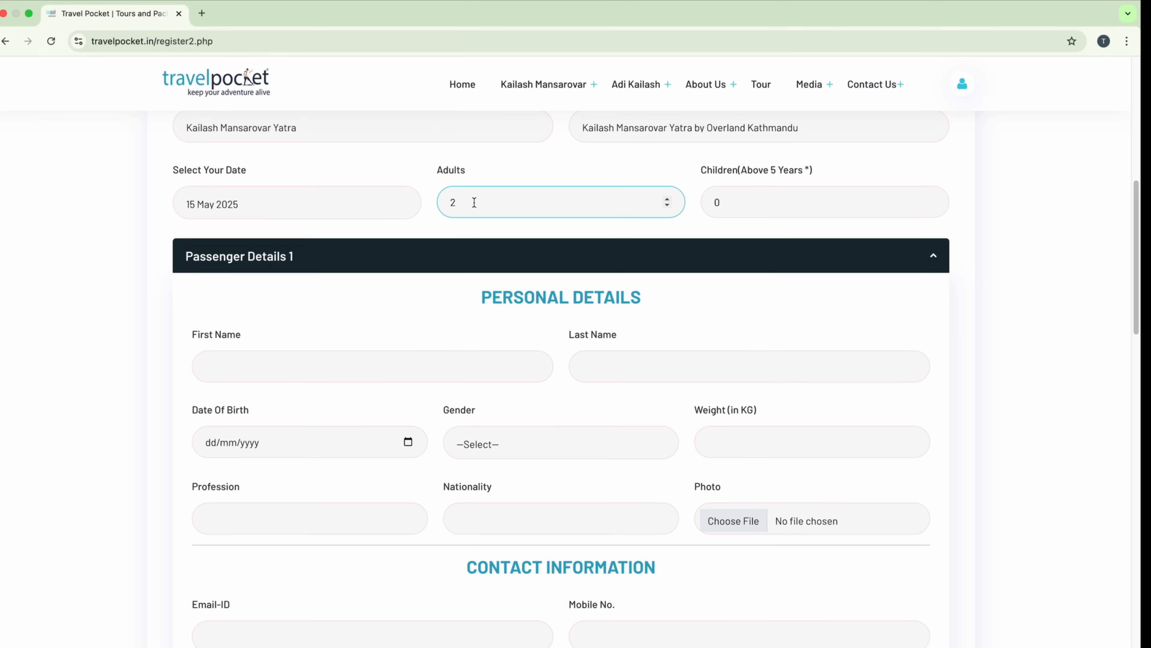
key(BackSpace)
Step: Set Adults to 1 and enter the first passenger's first and last name
text(1)
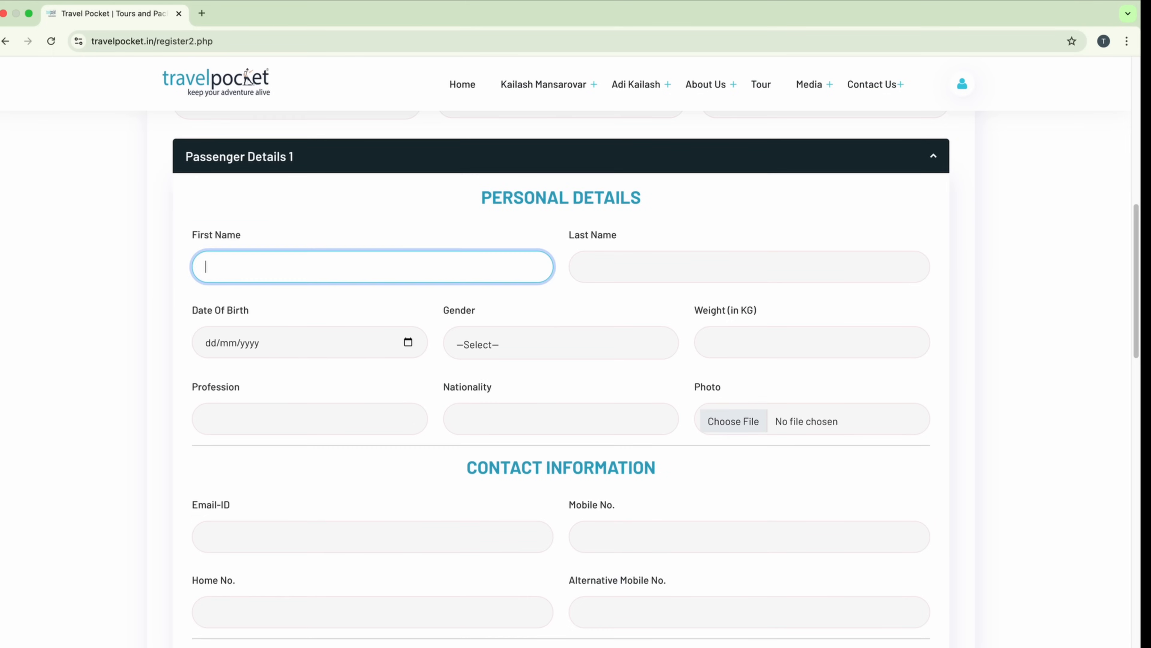
click(387, 212)
click(355, 254)
key(Tab)
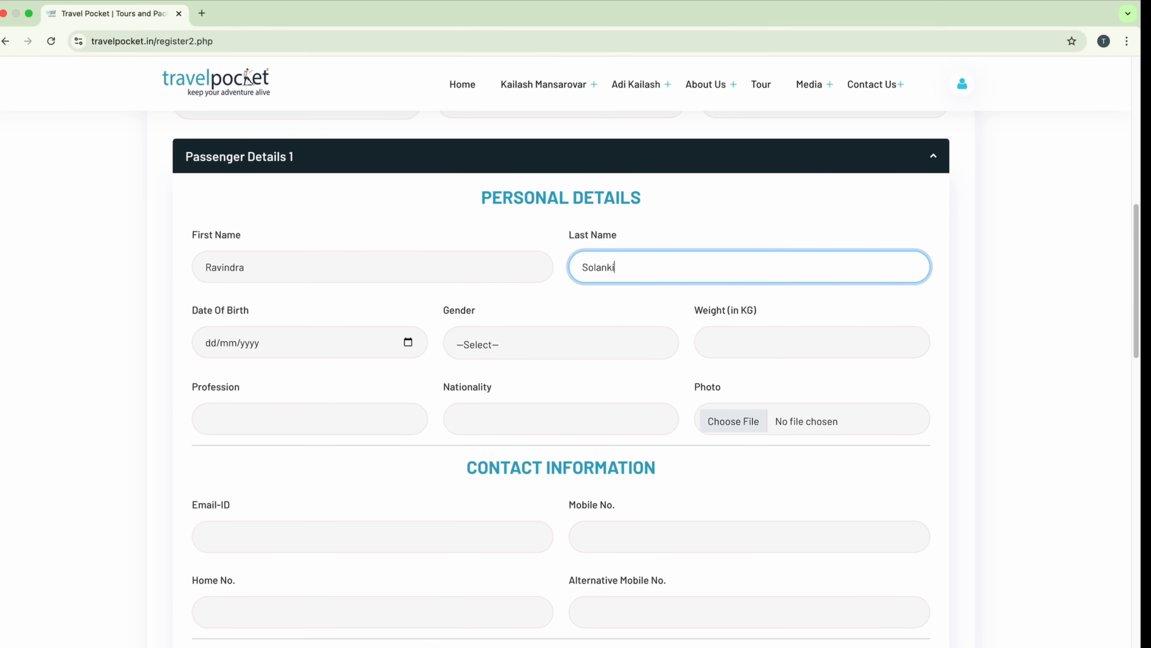
Step: Enter the passenger's date of birth and select Male as the gender
click(228, 343)
click(207, 342)
click(534, 350)
click(540, 359)
Step: Fill in weight 65, profession youtuber and nationality india
click(761, 338)
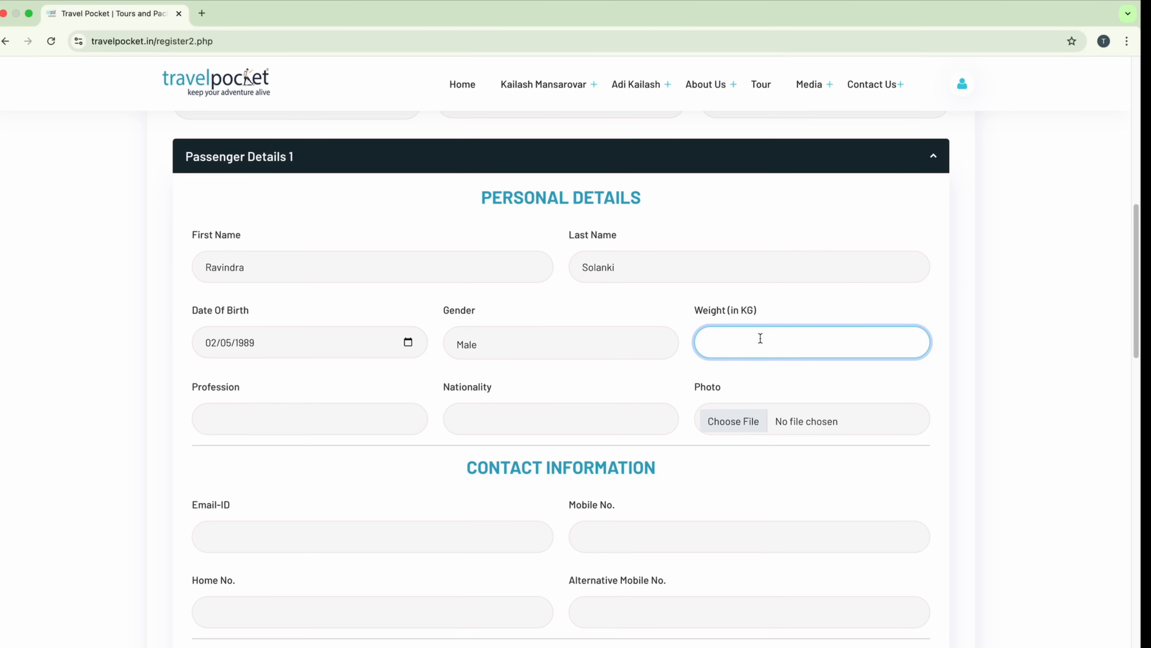
text(65)
click(342, 415)
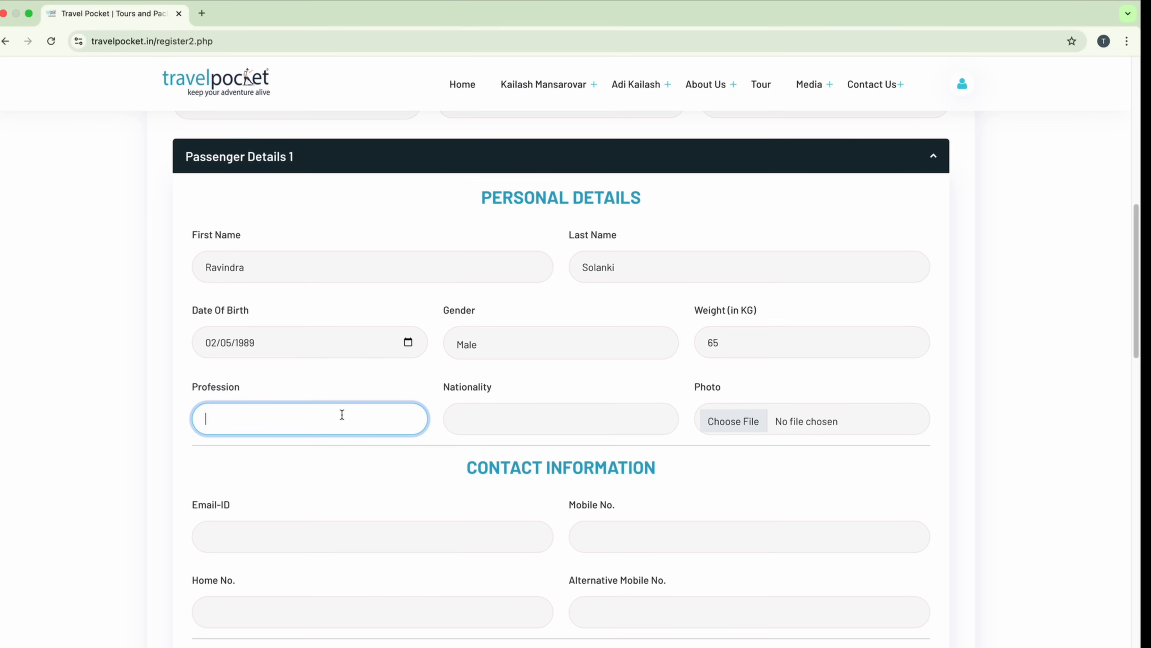
text(youtuber)
click(507, 418)
text(india)
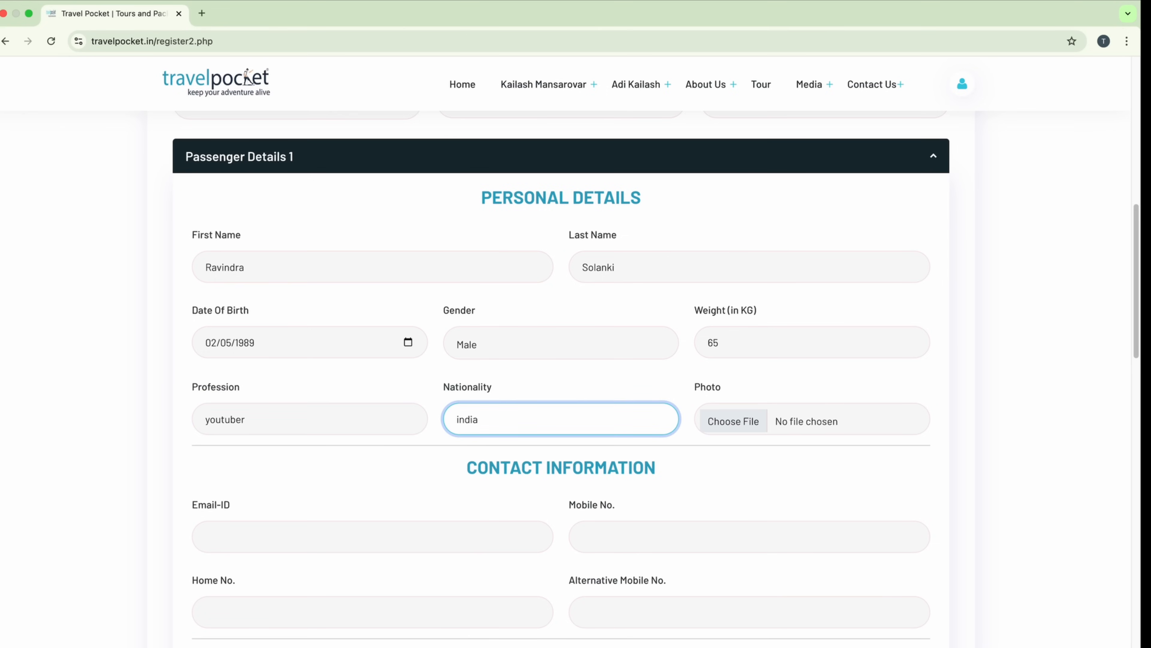
click(749, 431)
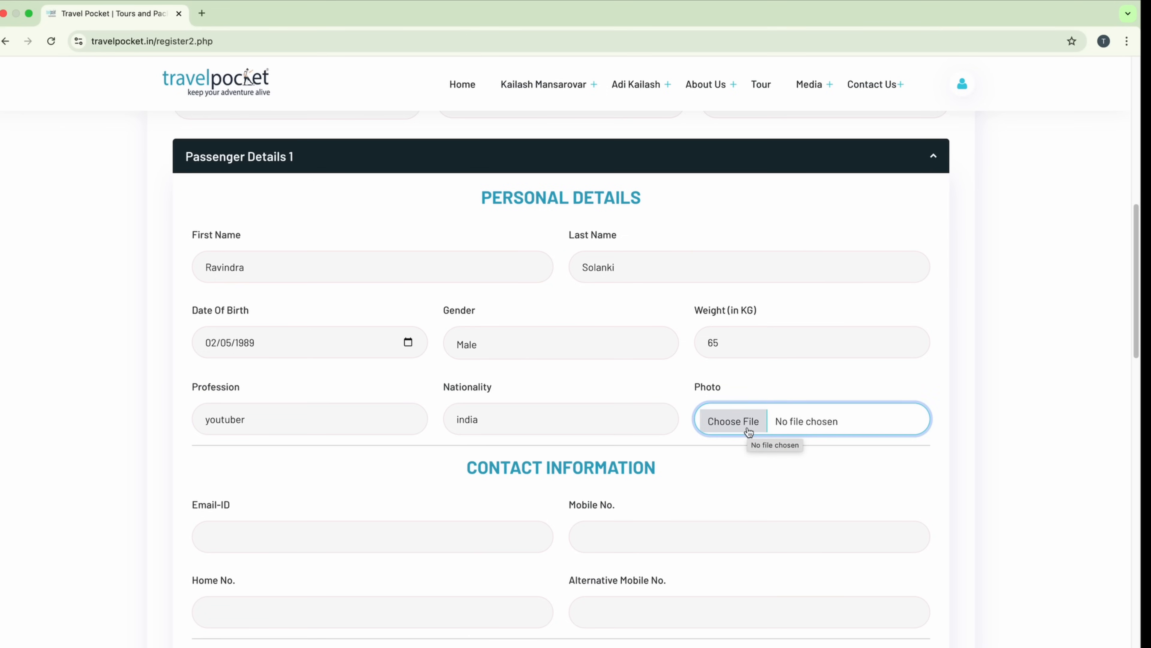
Step: Upload IMG_3171.jpg from the Downloads > form folder as the passenger photo
click(748, 430)
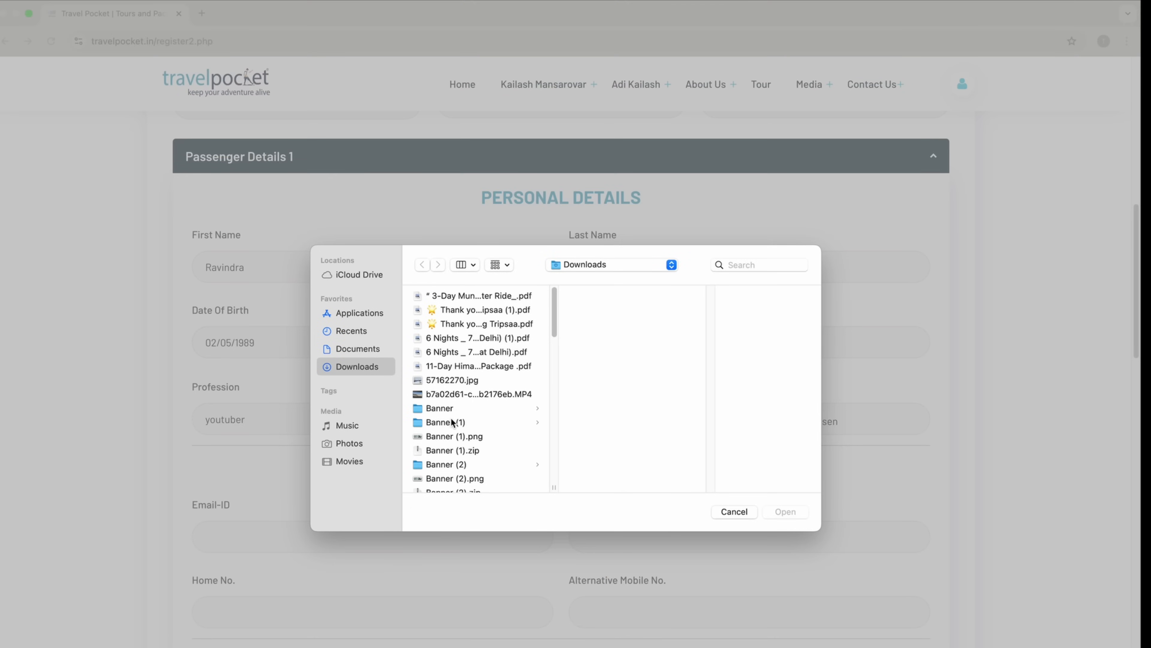
scroll(453, 422, down, 5)
click(448, 448)
click(563, 352)
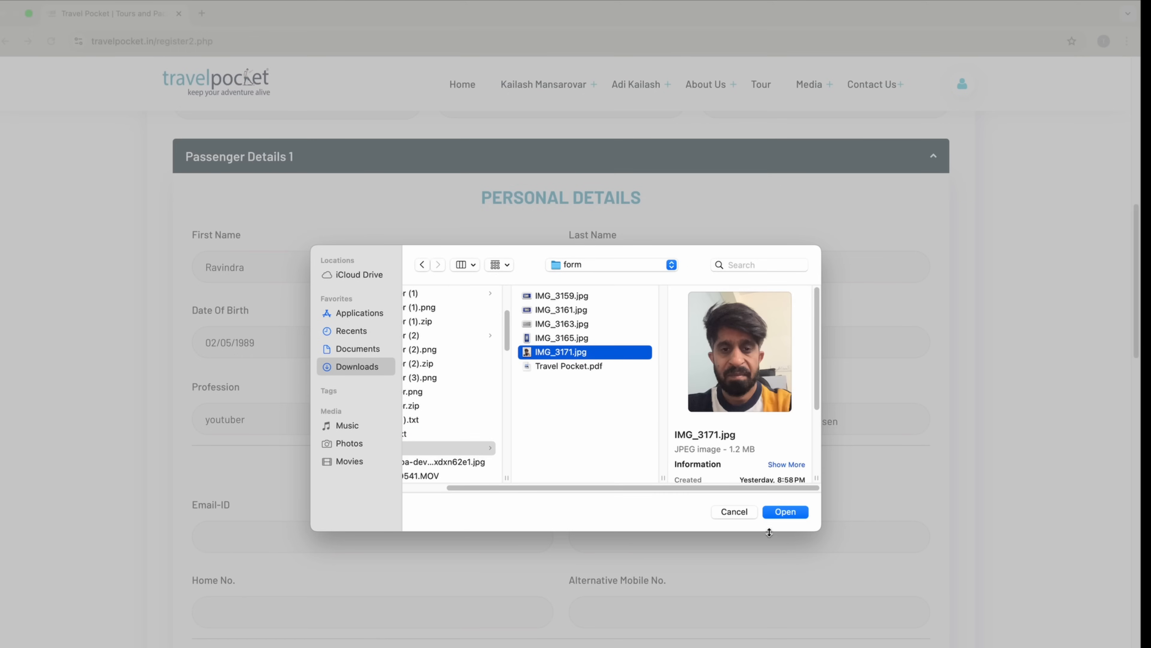
click(784, 511)
scroll(784, 515, down, 3)
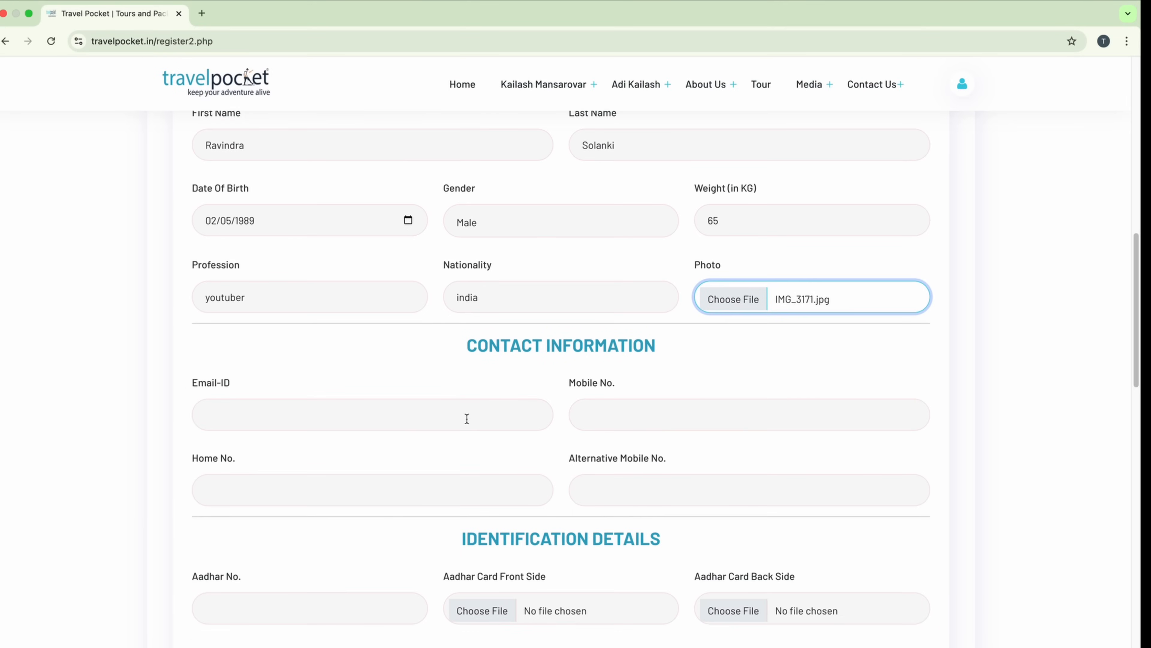
Step: Enter the passenger's e-mail address in Email-ID and mobile number in Mobile No
click(330, 415)
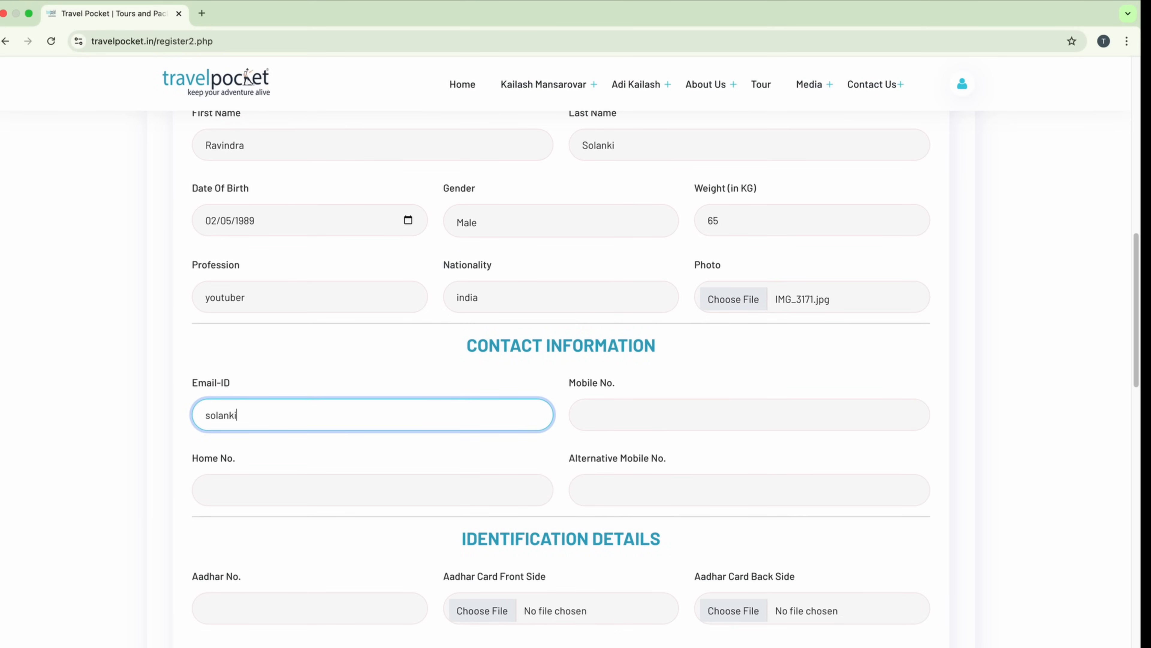
click(627, 416)
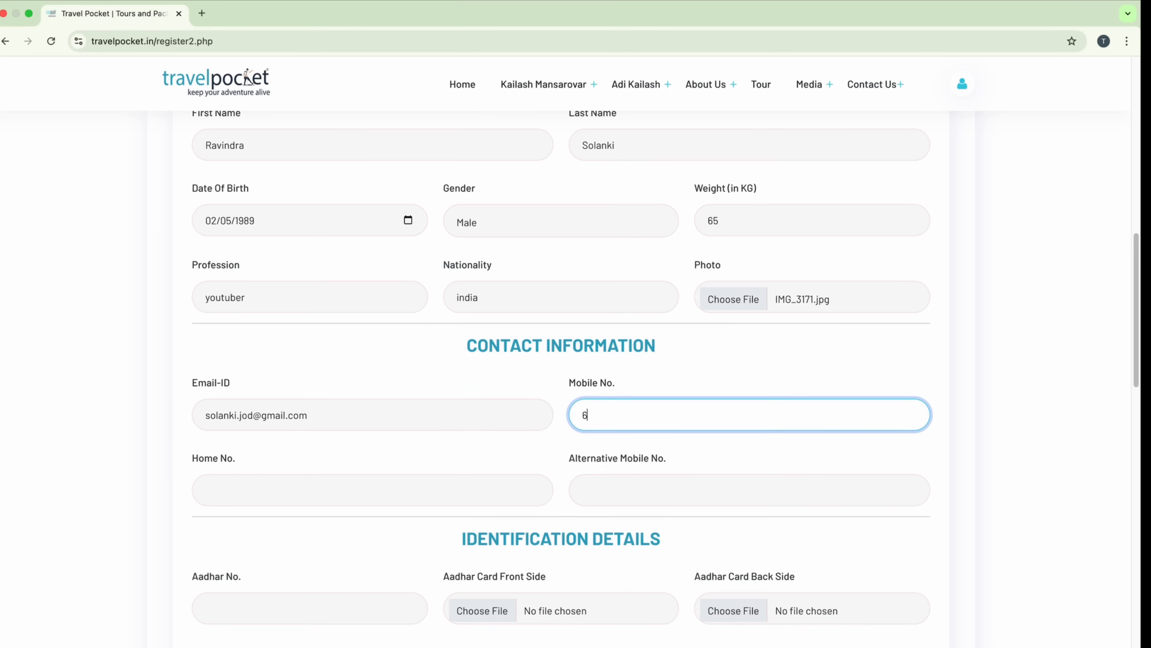
scroll(481, 389, down, 3)
click(493, 383)
scroll(493, 383, down, 3)
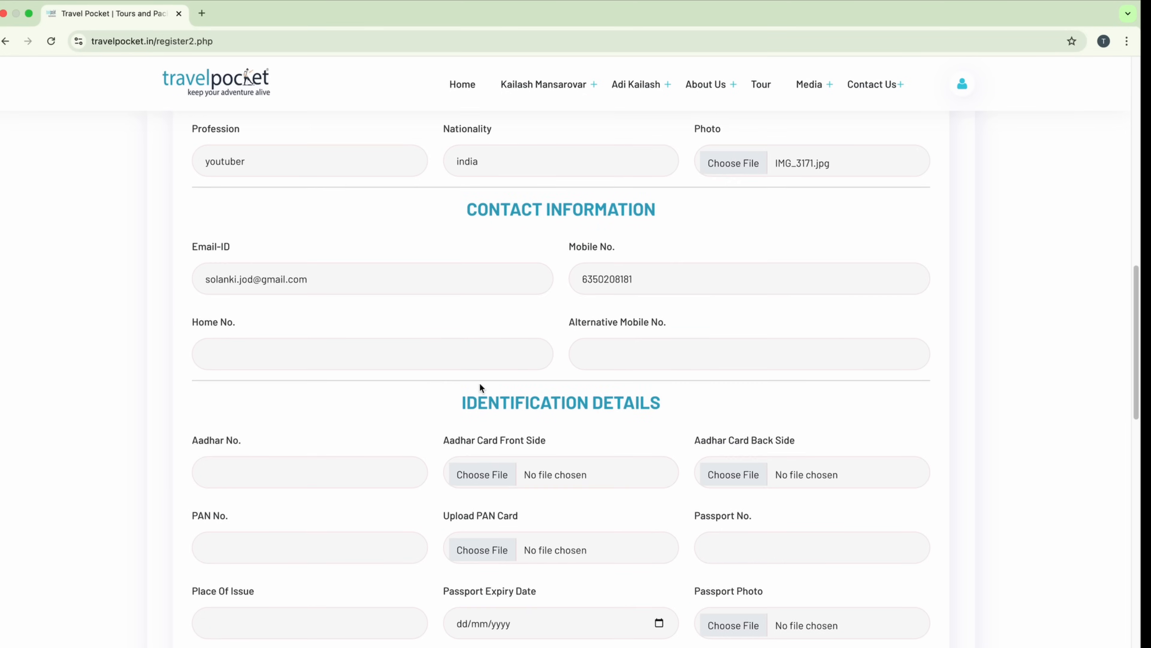
scroll(493, 385, down, 3)
click(293, 367)
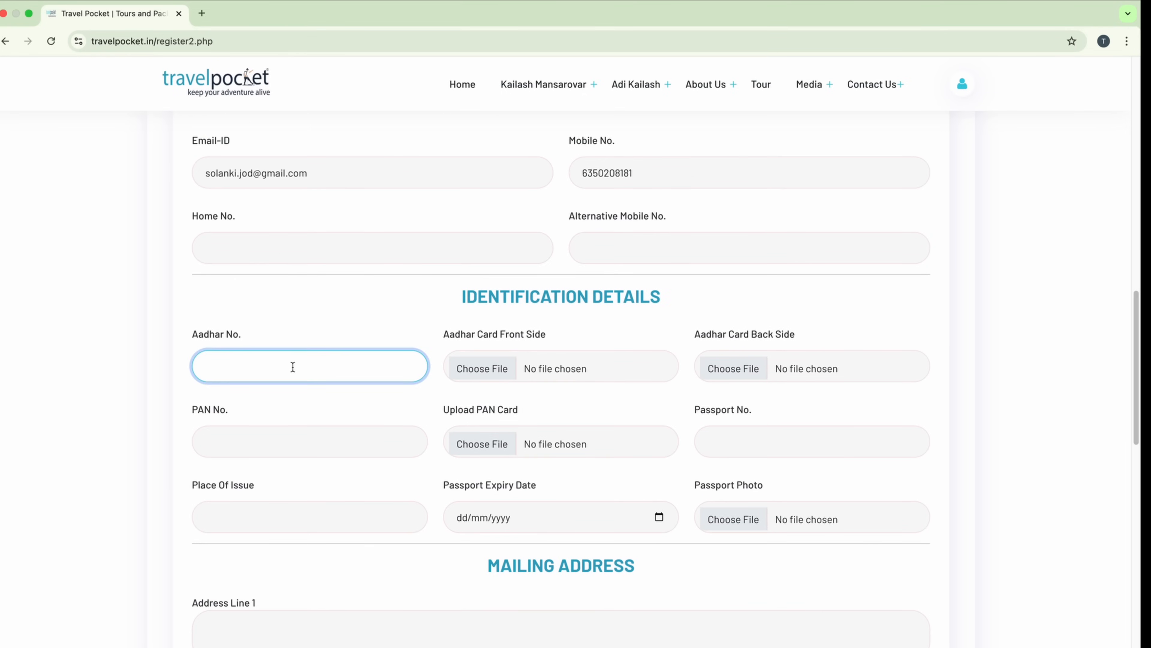
scroll(293, 366, down, 1)
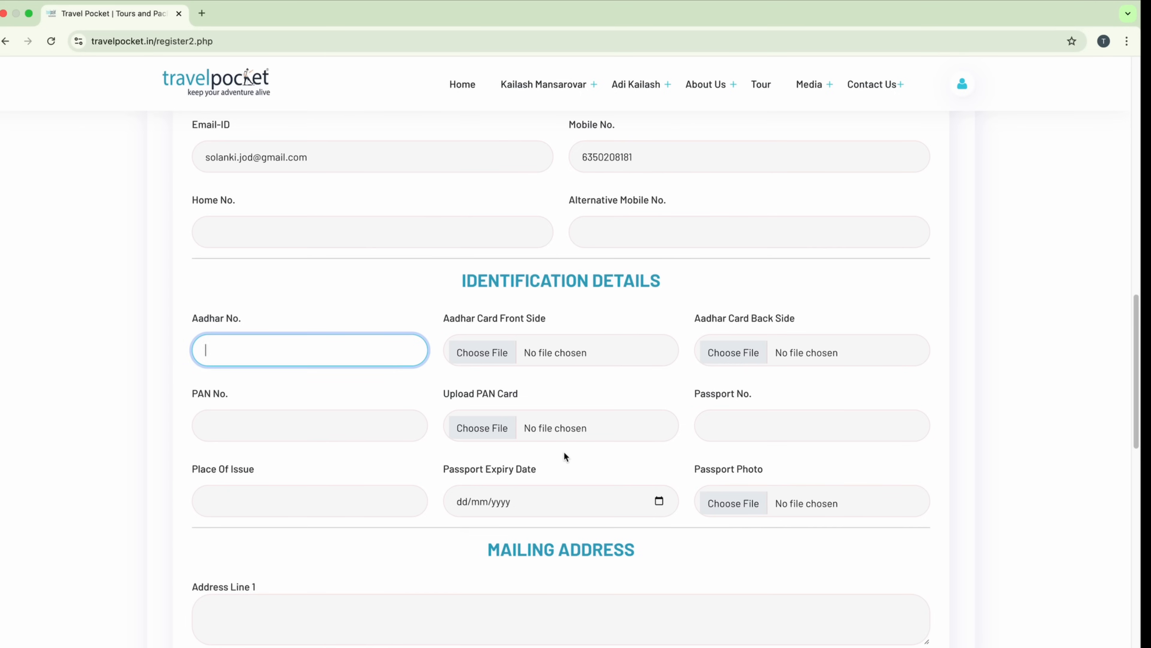
Step: Start Address Line 1 with the house number and switch on Caps Lock
scroll(564, 451, down, 9)
click(438, 191)
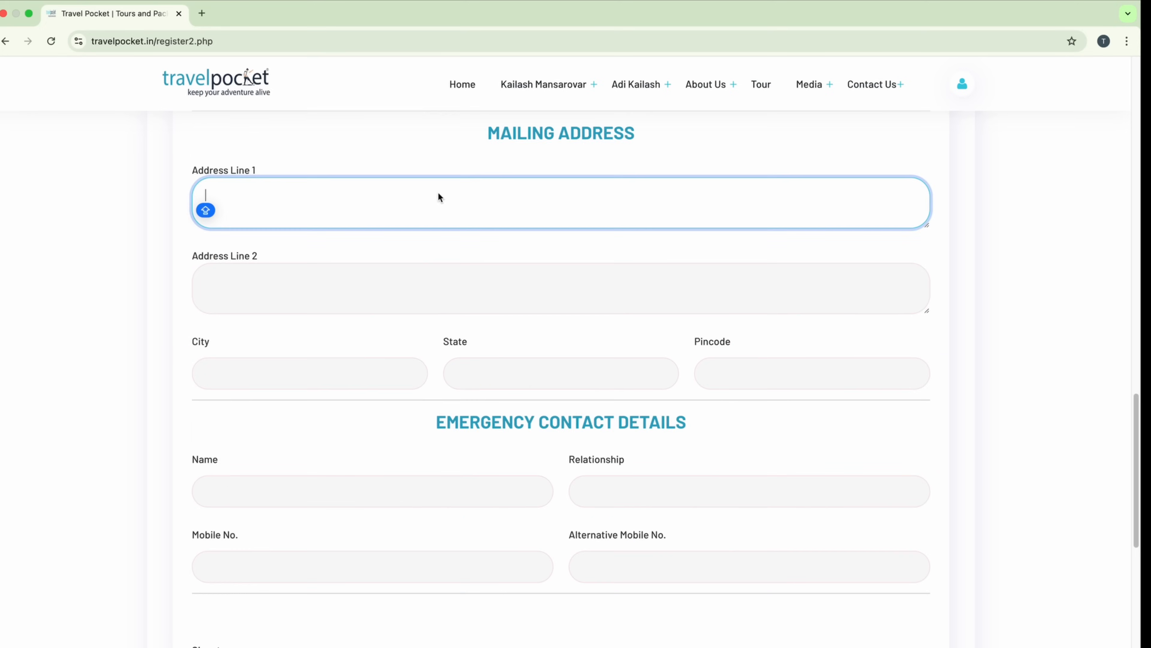
click(663, 152)
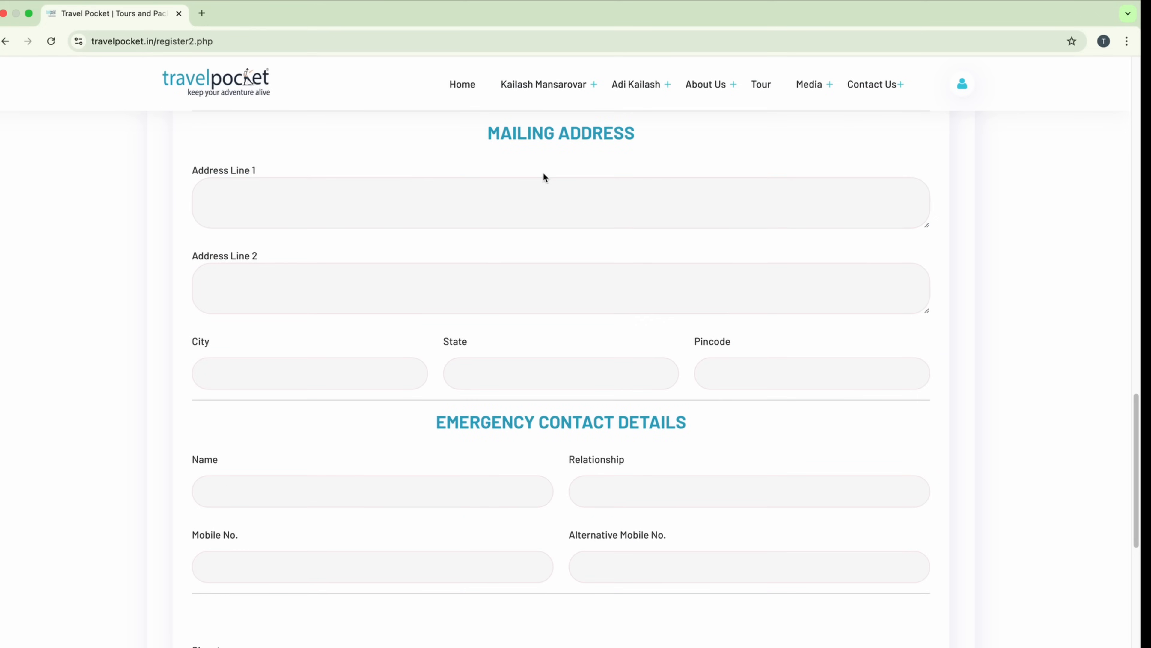
click(427, 188)
text(1)
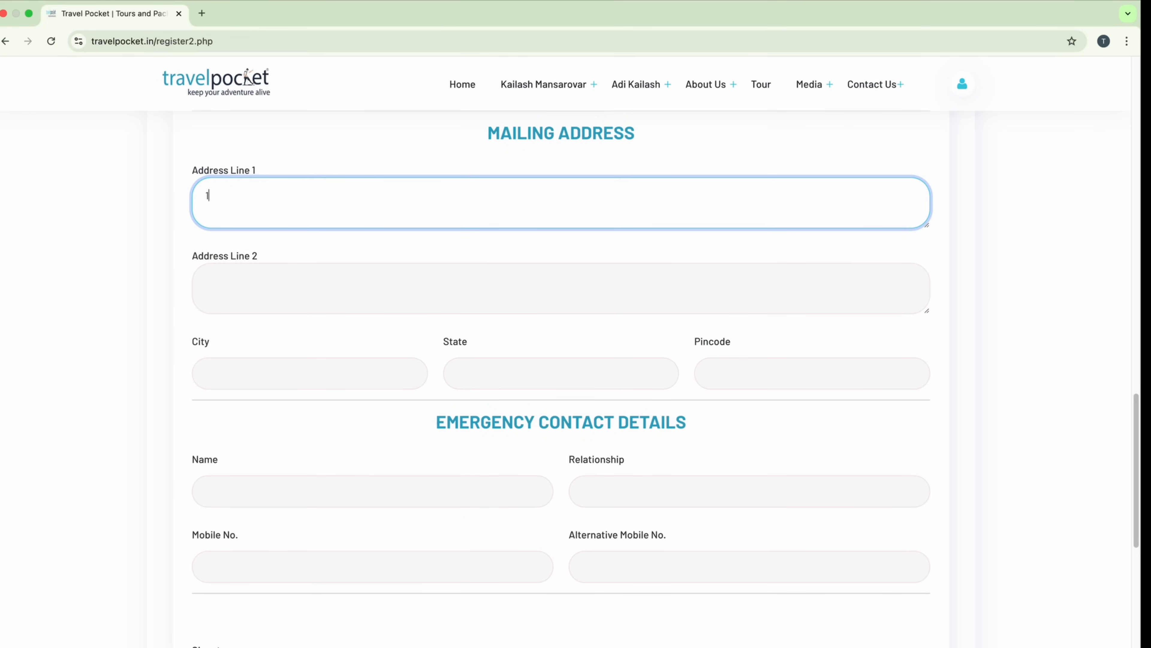
text(513)
key(Caps_Lock)
Step: Enter the emergency contact's name, relationship BROTHER and mobile number
scroll(312, 211, down, 5)
click(311, 211)
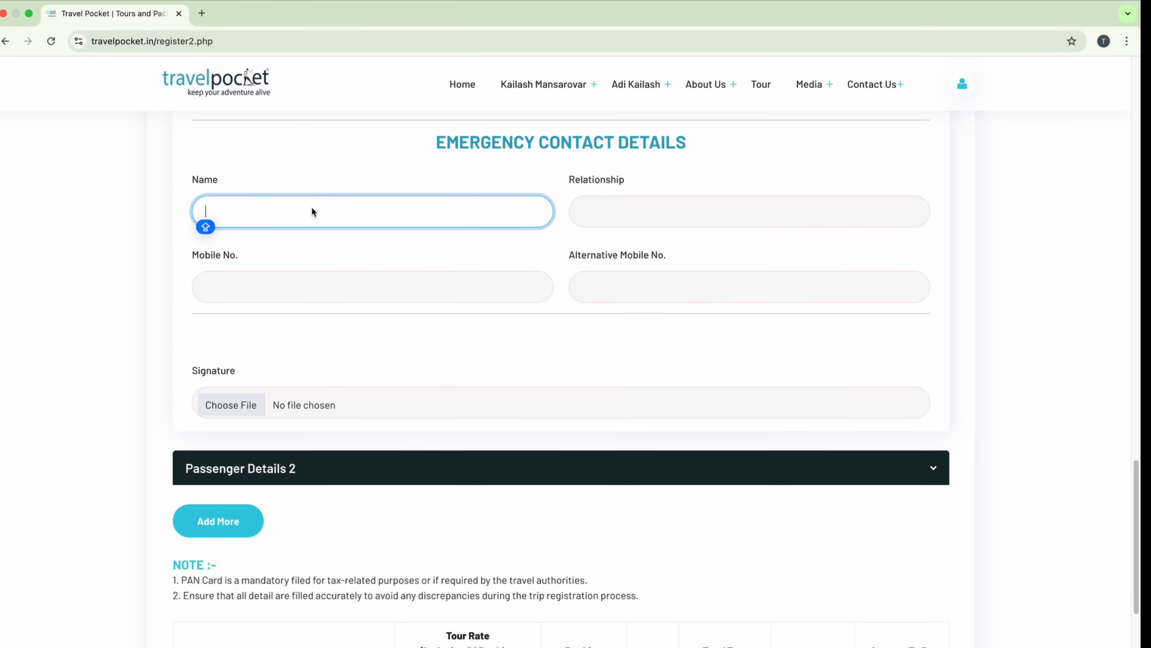
click(493, 169)
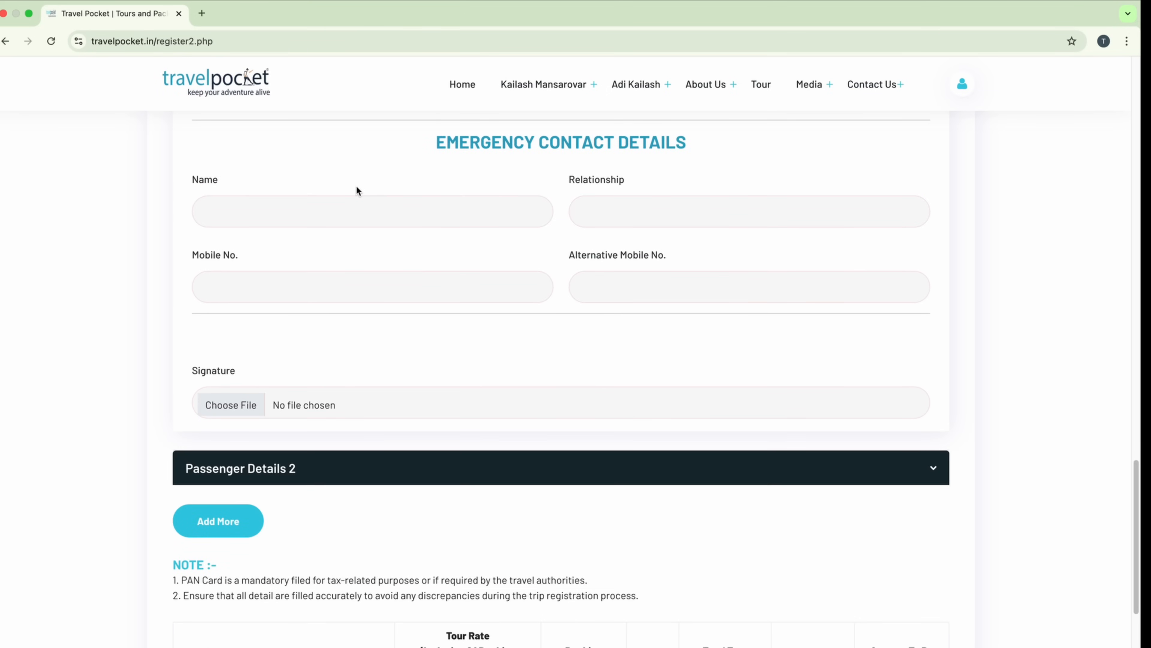
click(345, 220)
text(R)
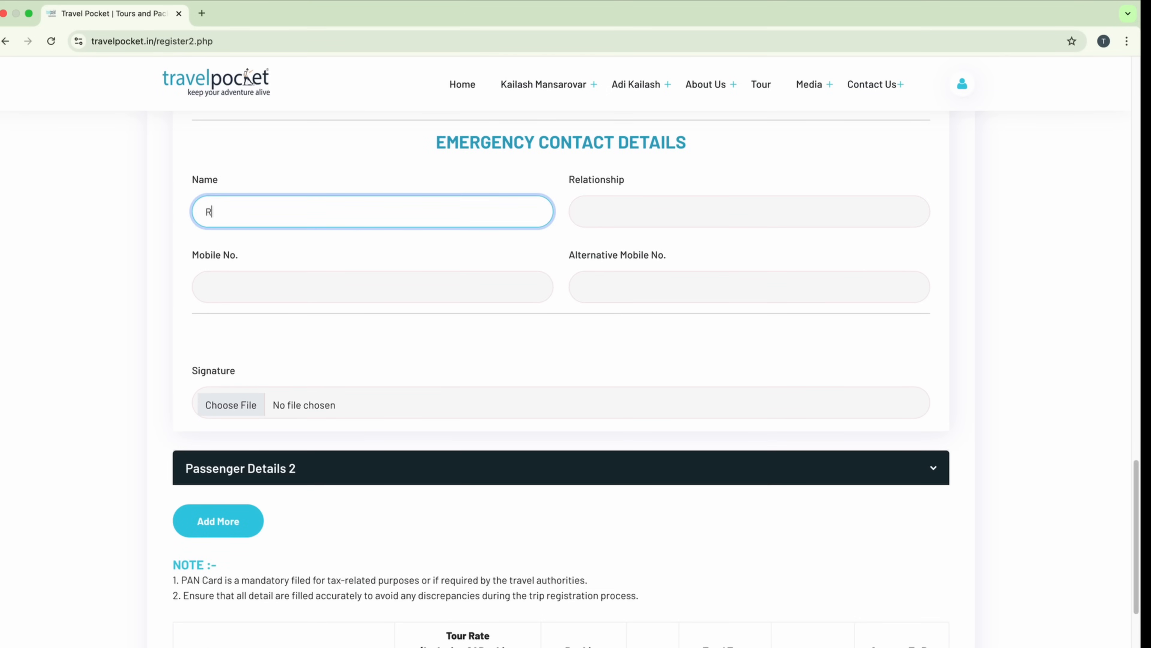
text(AJENDRA)
key(Tab)
text(BROTHER)
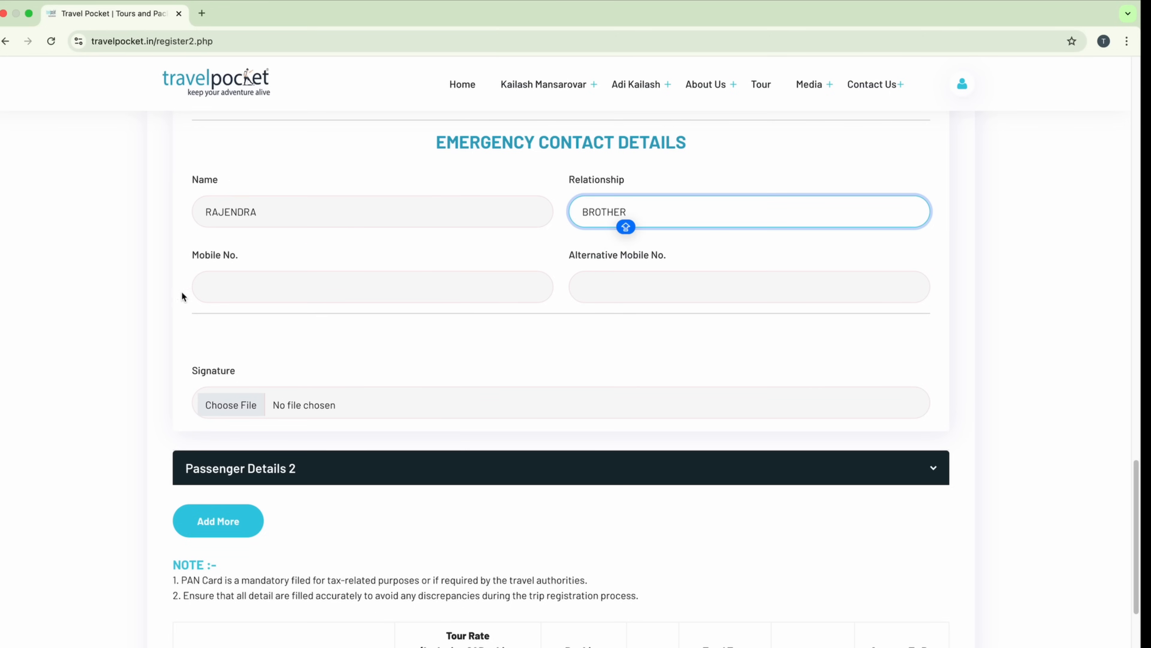
click(294, 286)
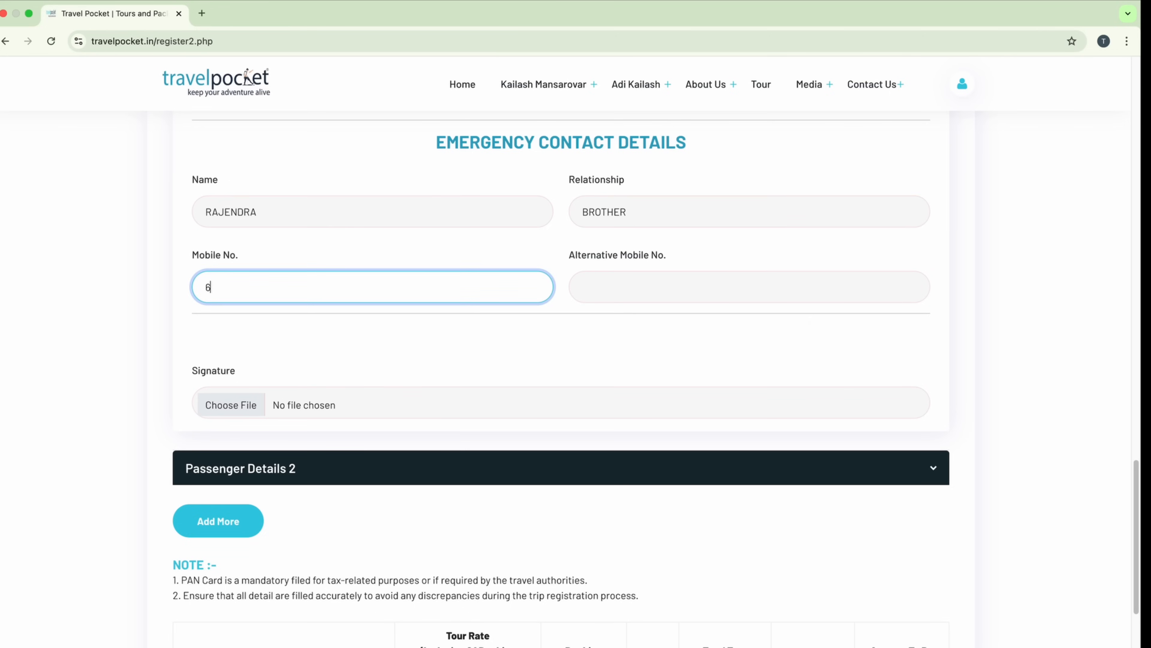
click(620, 380)
scroll(620, 383, down, 1)
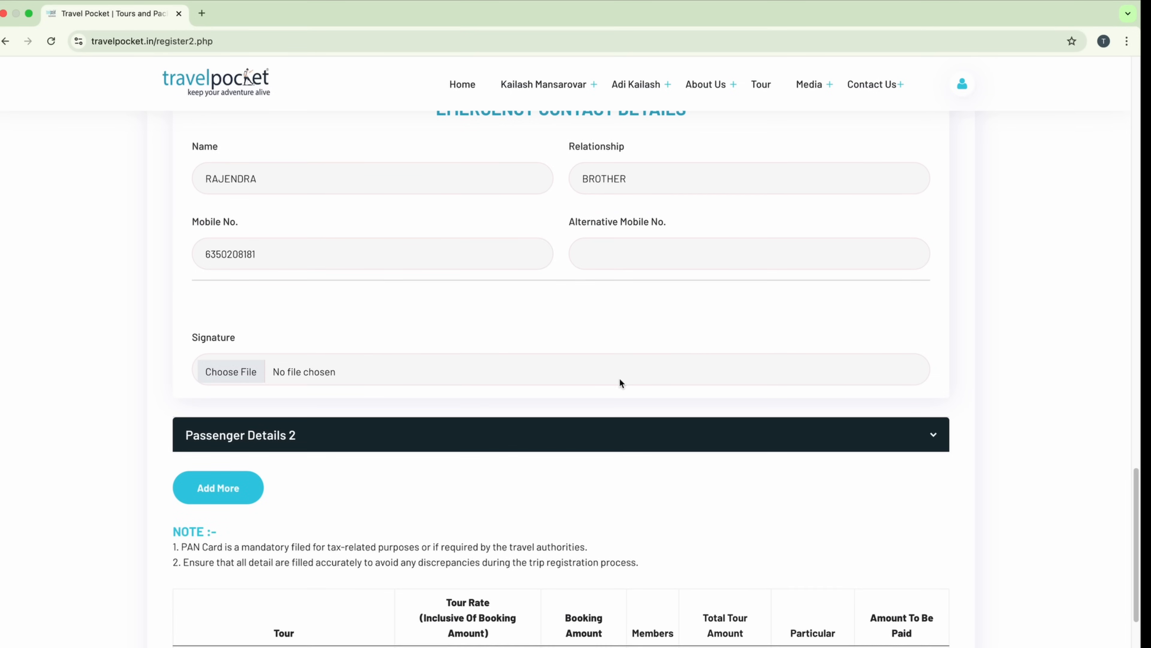
Step: Attach IMG_3163.jpg as the passenger's signature
click(241, 377)
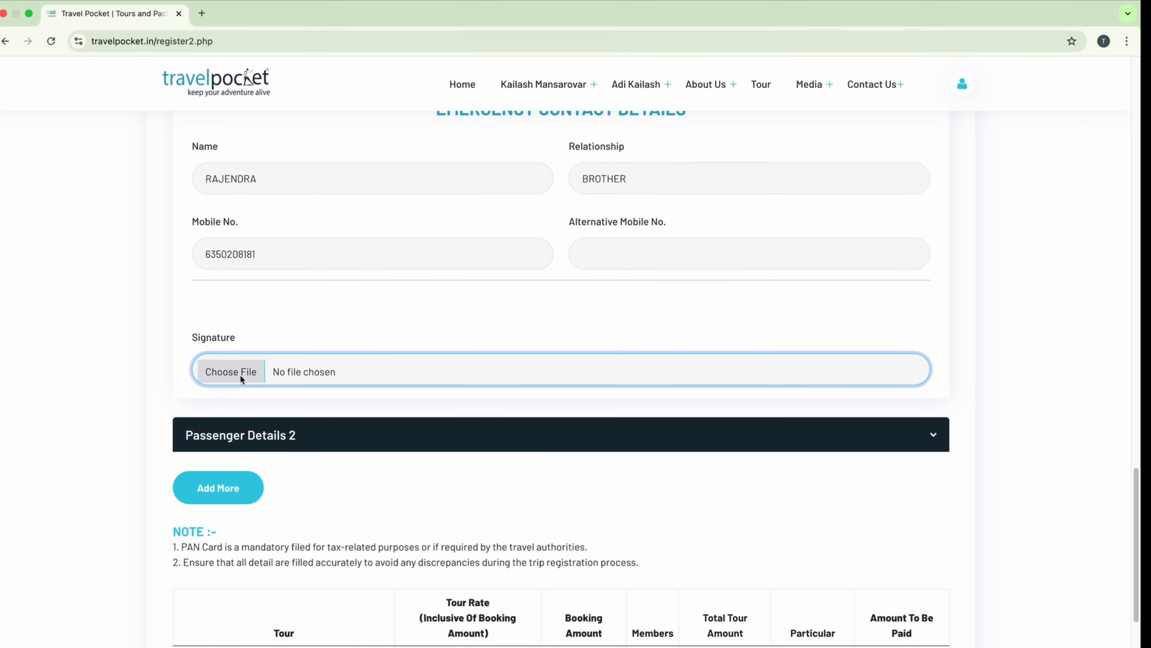
click(604, 325)
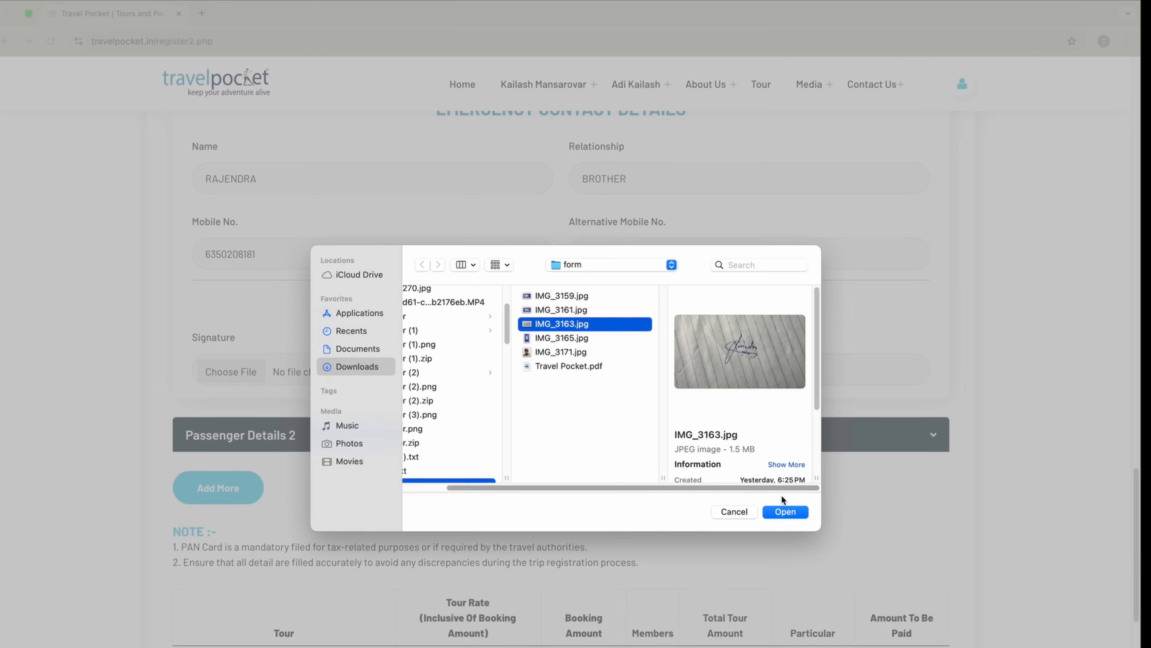
click(785, 512)
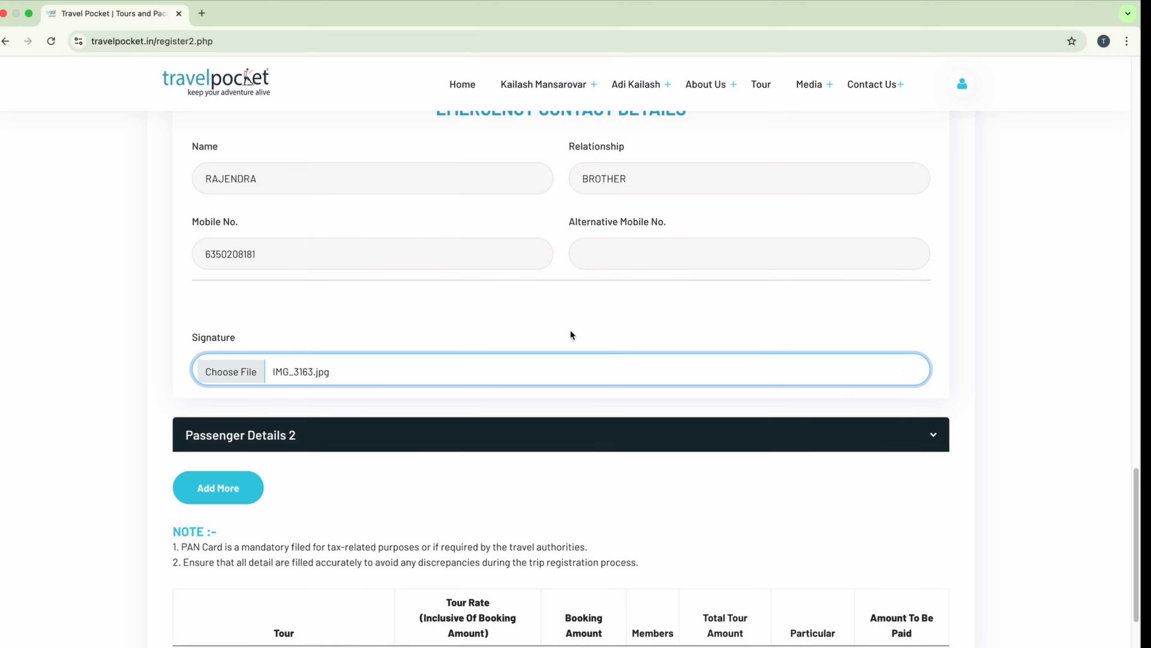
Step: Scroll through the completed registration form to review details and the ₹1 grand total
scroll(570, 331, down, 2)
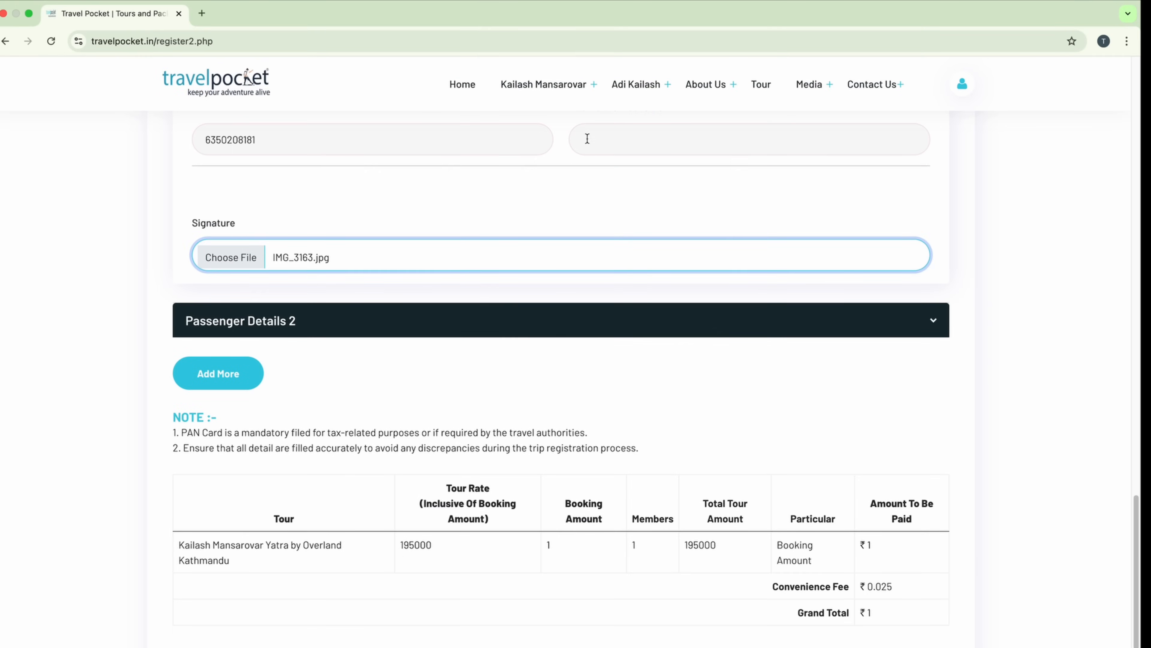
scroll(586, 136, up, 20)
scroll(586, 136, up, 5)
scroll(586, 141, down, 10)
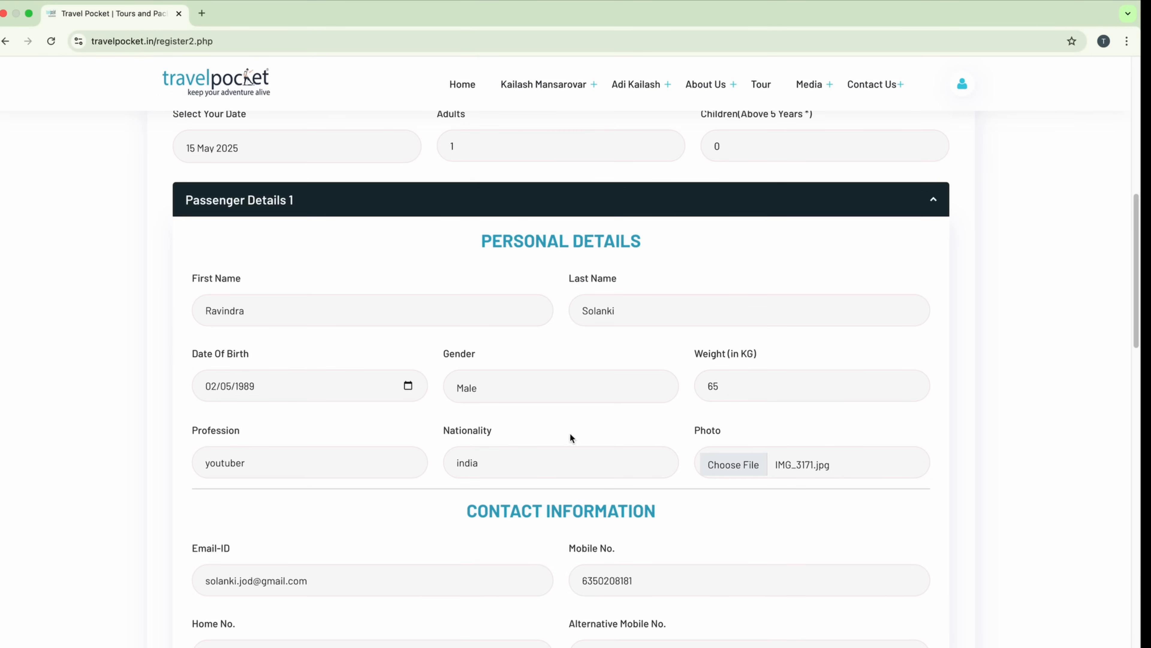
scroll(489, 273, up, 2)
scroll(491, 219, down, 20)
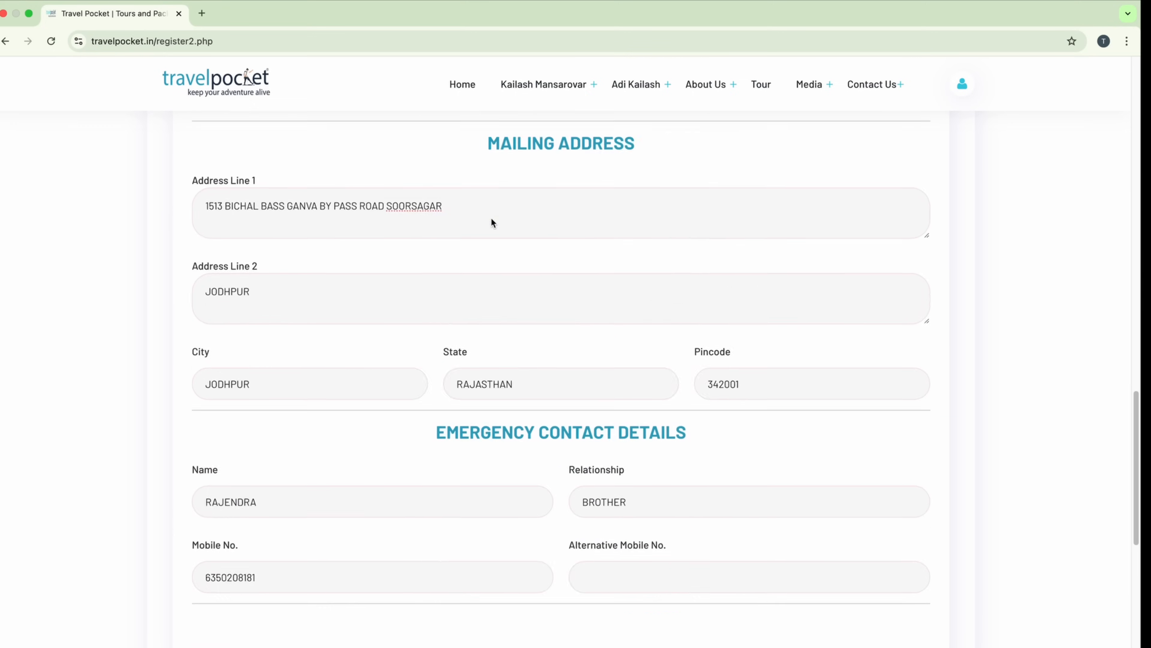
scroll(492, 222, down, 3)
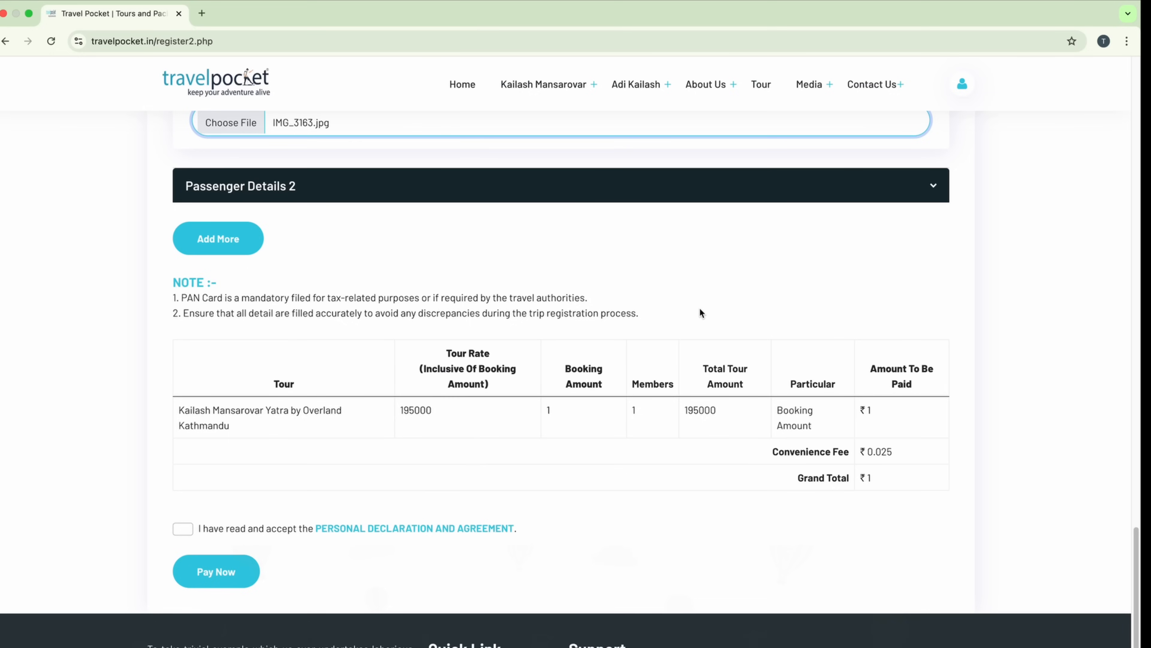
Step: Open the Personal Declaration and Agreement, read through it, and close it
scroll(700, 311, down, 3)
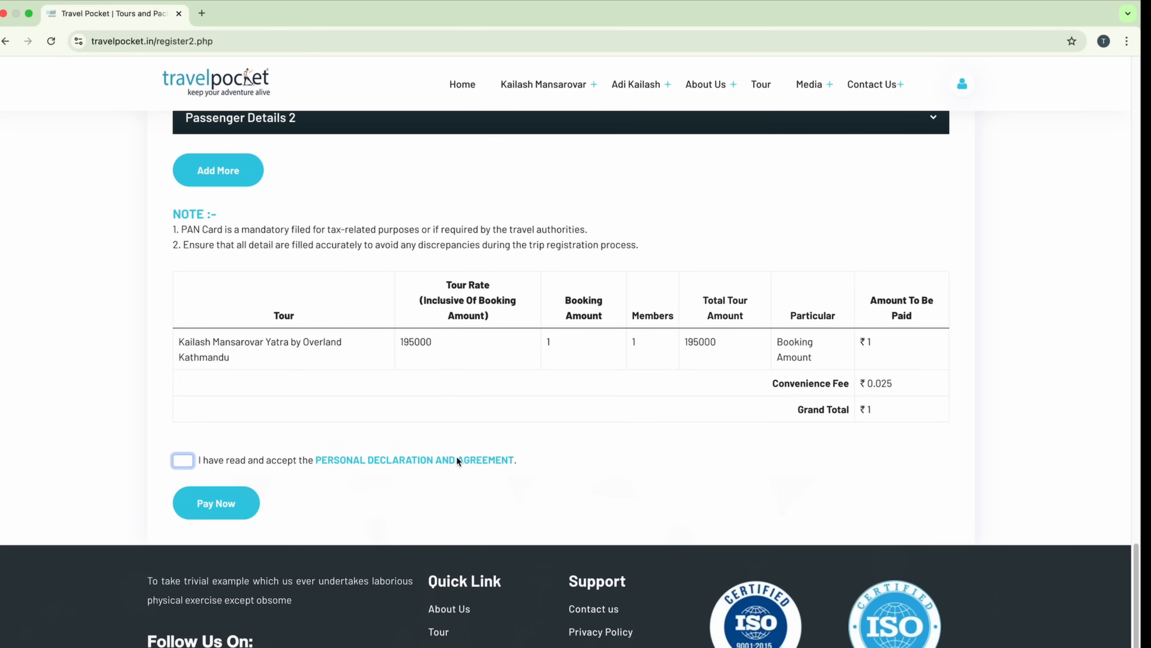
click(422, 460)
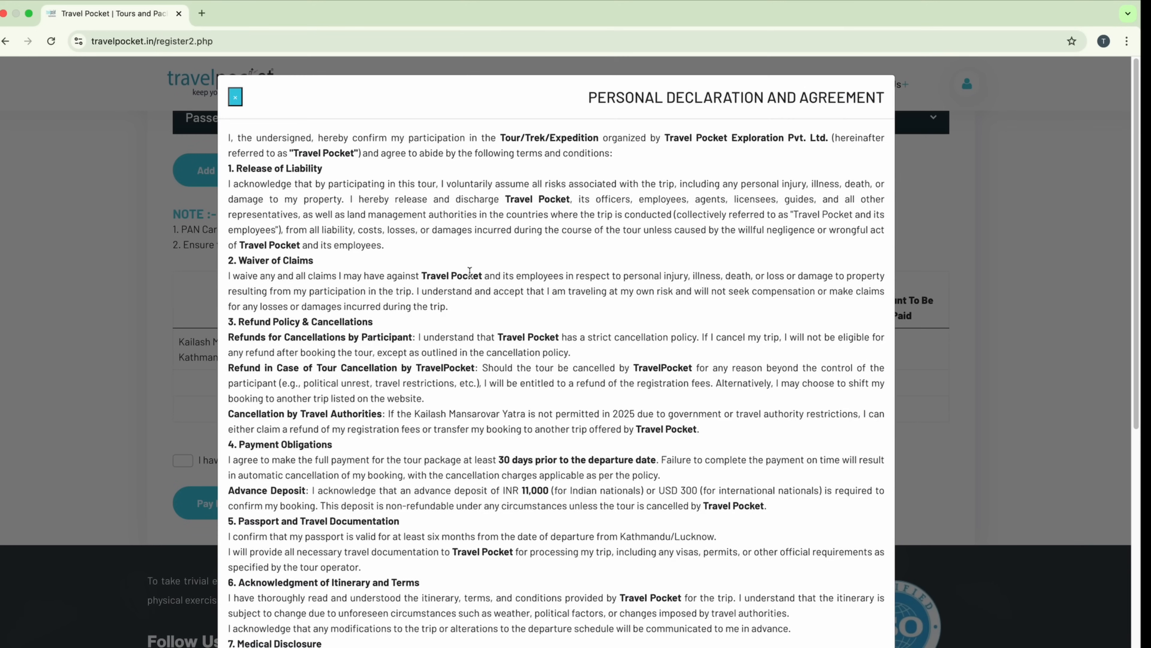
scroll(492, 386, down, 10)
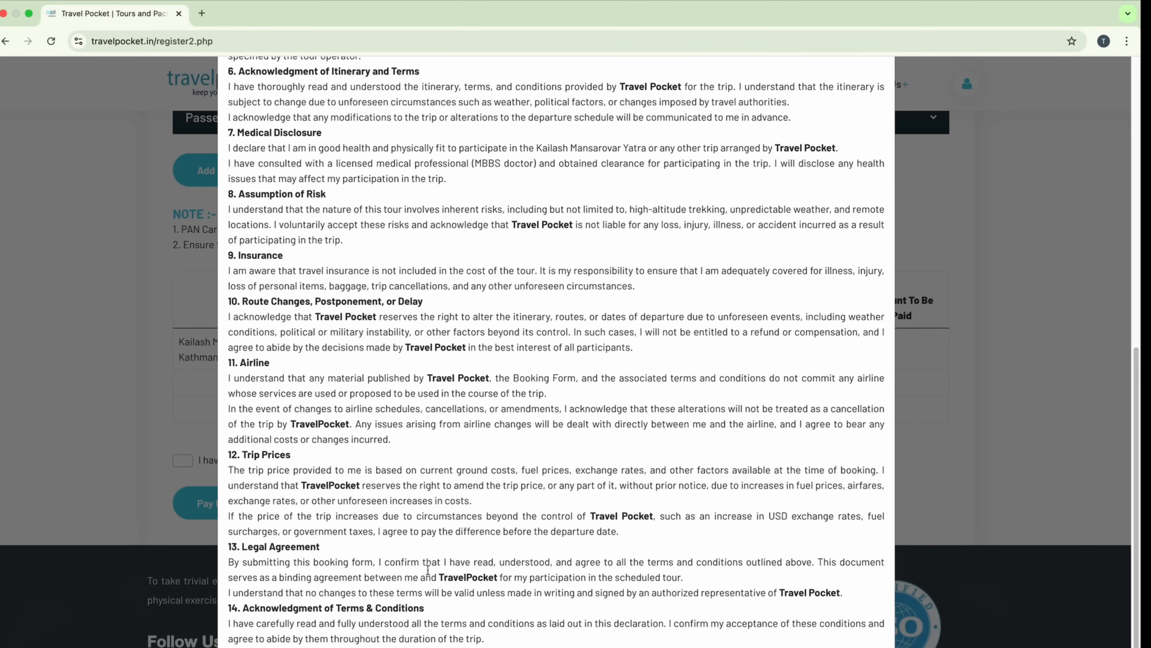
click(925, 413)
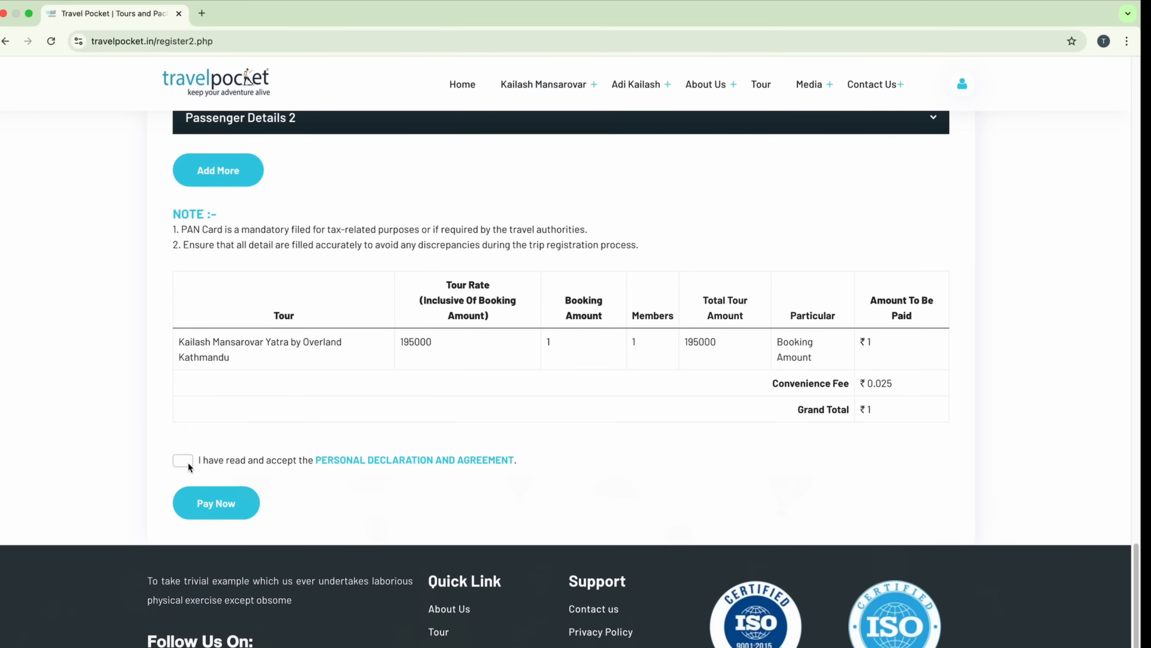
Step: Pay Now for the ₹1 booking amount, toggling full screen while Razorpay checkout loads
click(226, 508)
scroll(437, 235, down, 1)
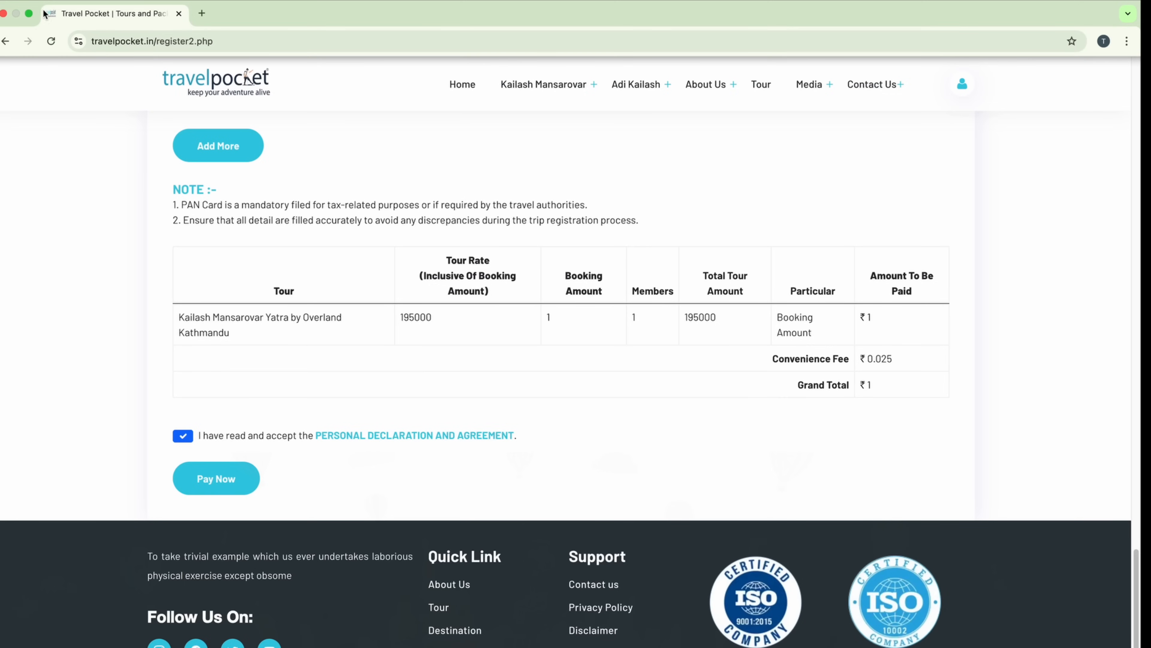
mouse_move(31, 16)
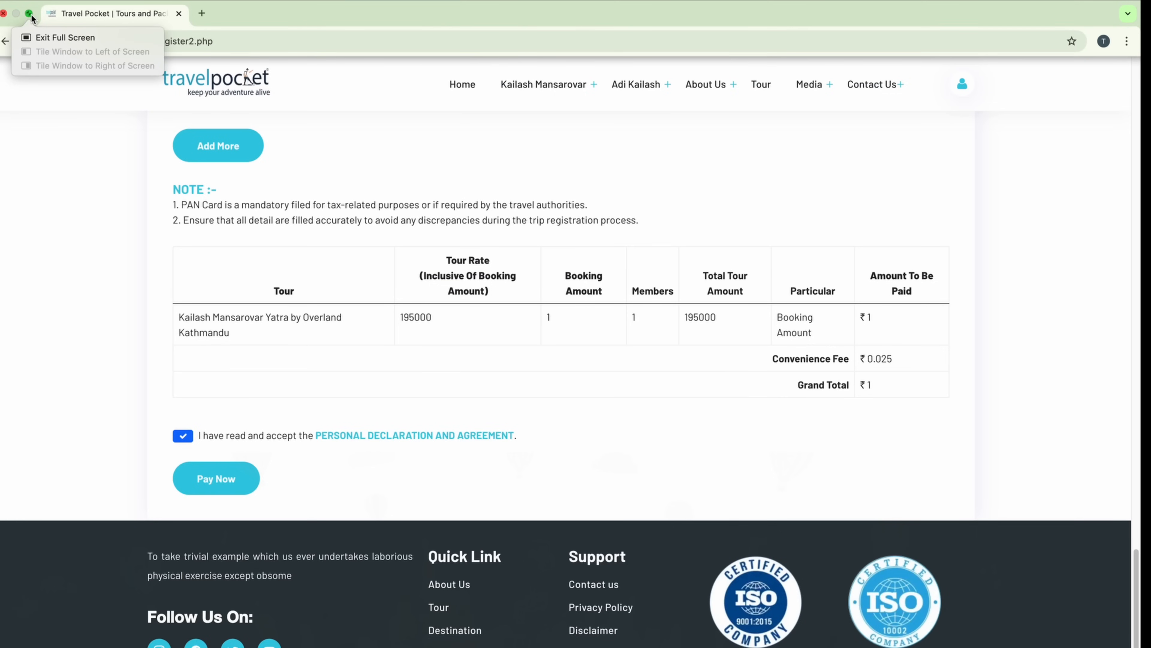
click(65, 37)
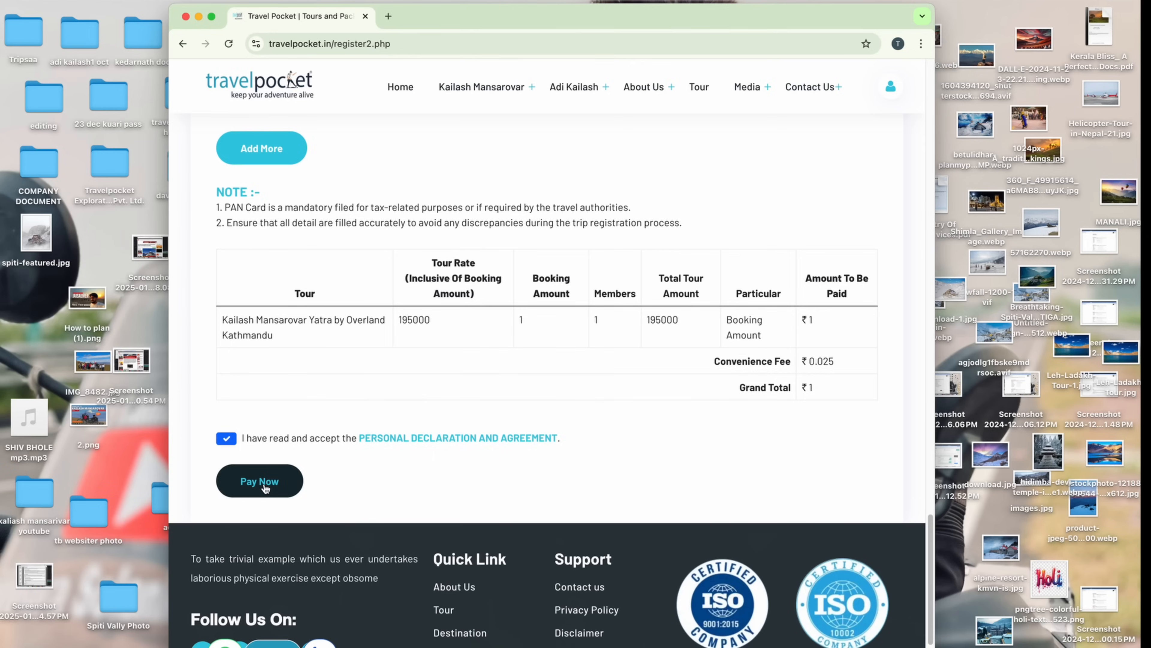
click(265, 488)
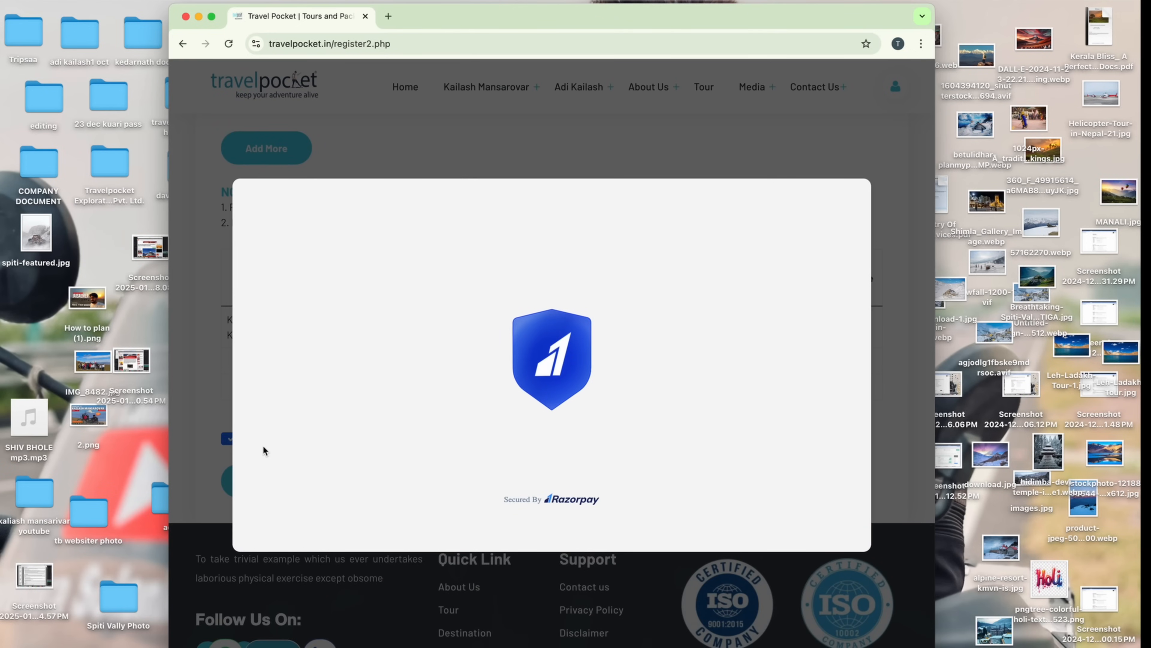
click(211, 16)
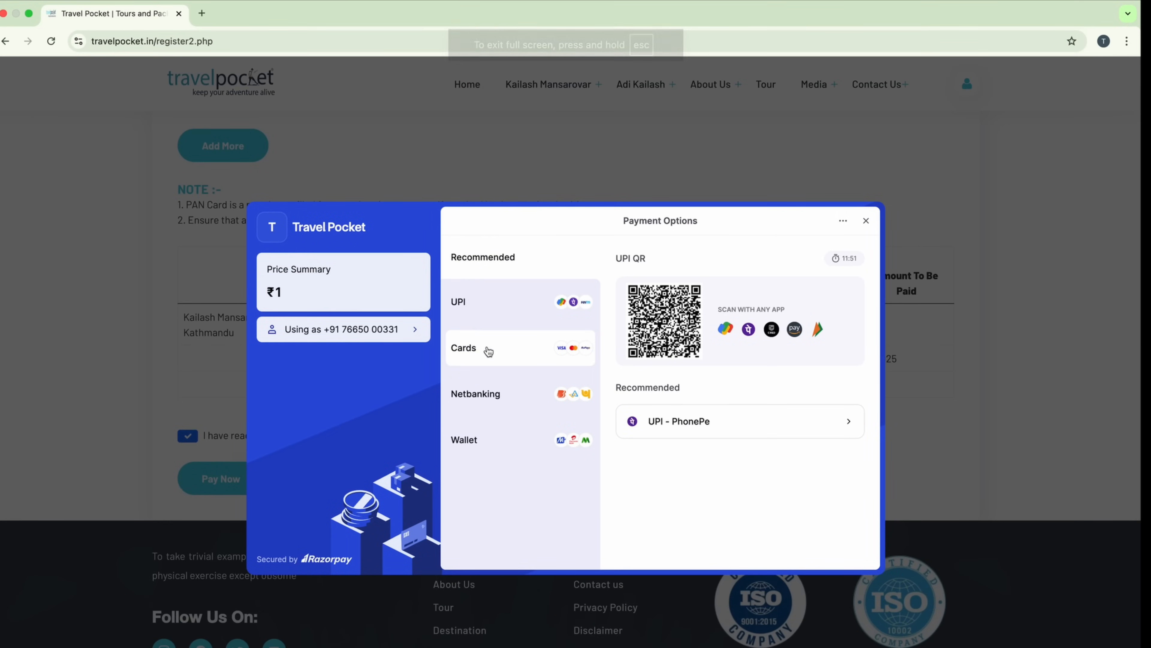
Step: Look at the Cards option, then pay the ₹1 booking amount via UPI QR code
click(488, 350)
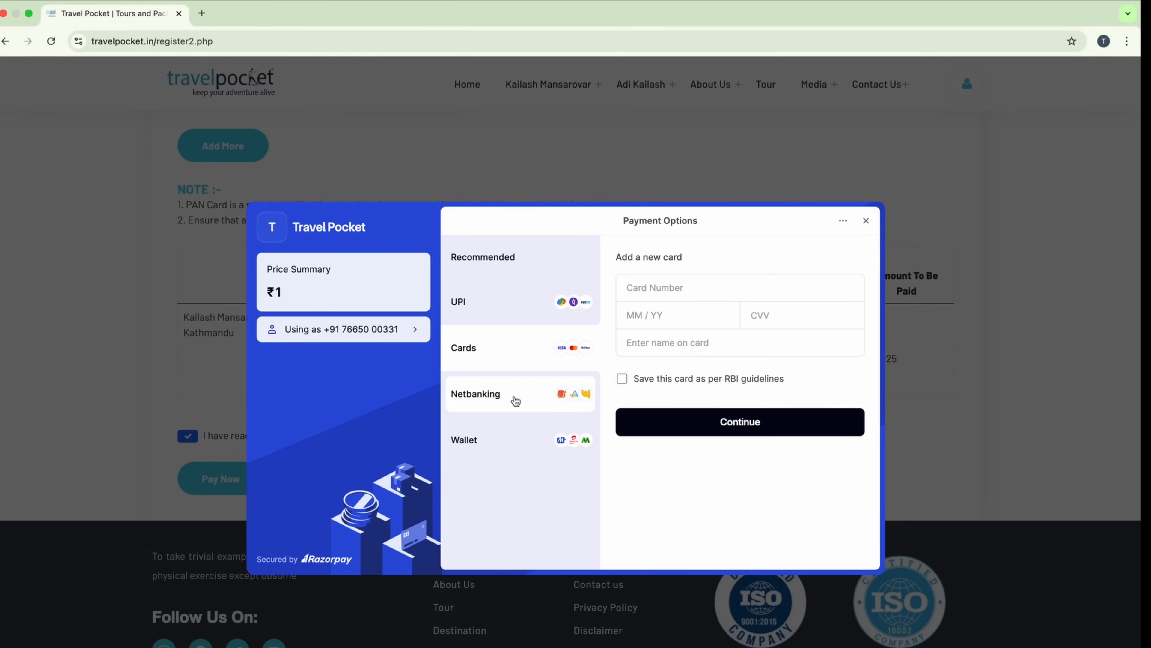
click(485, 300)
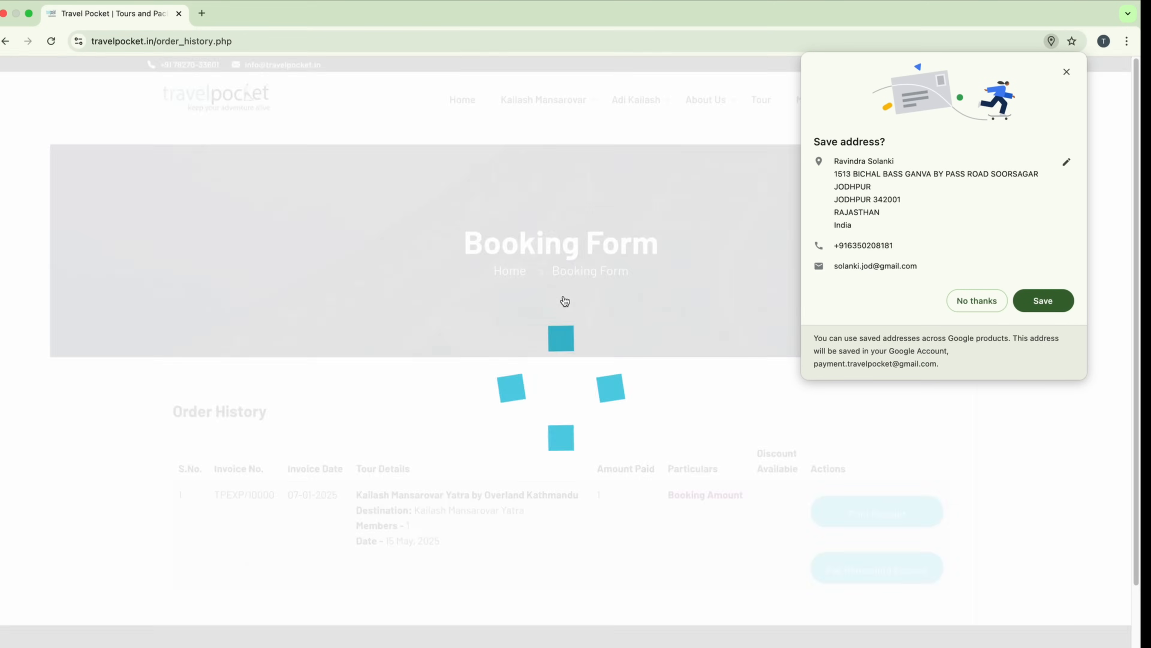
Step: Go to My Account > Order History and find the Kailash Mansarovar booking
scroll(665, 291, down, 3)
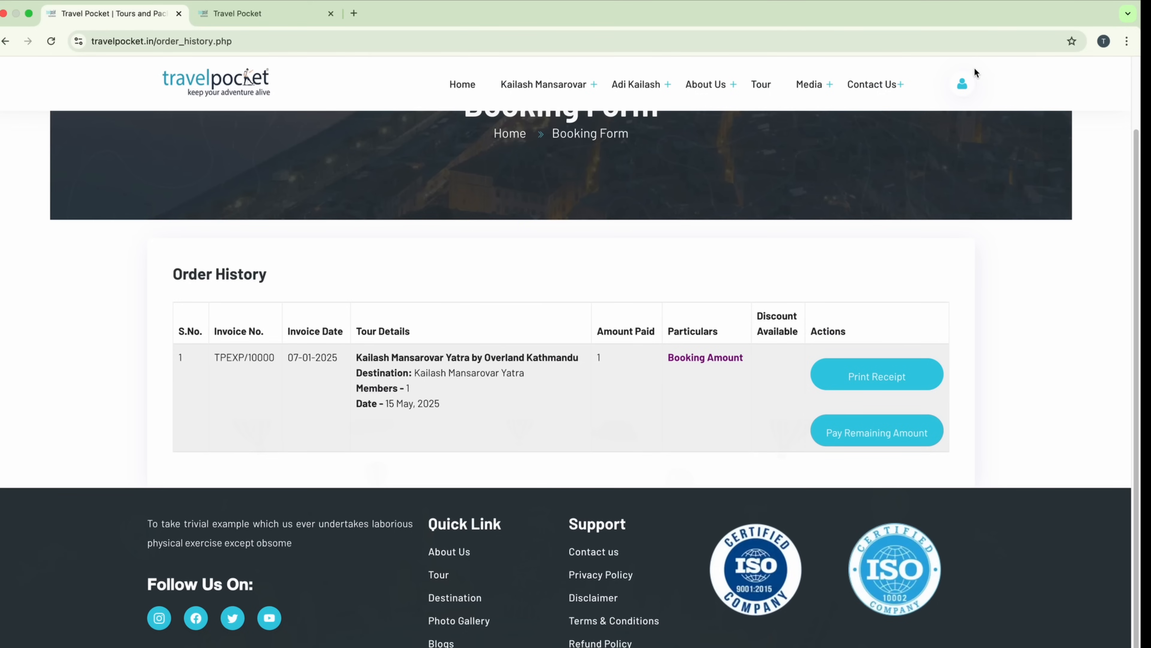
click(963, 87)
click(149, 172)
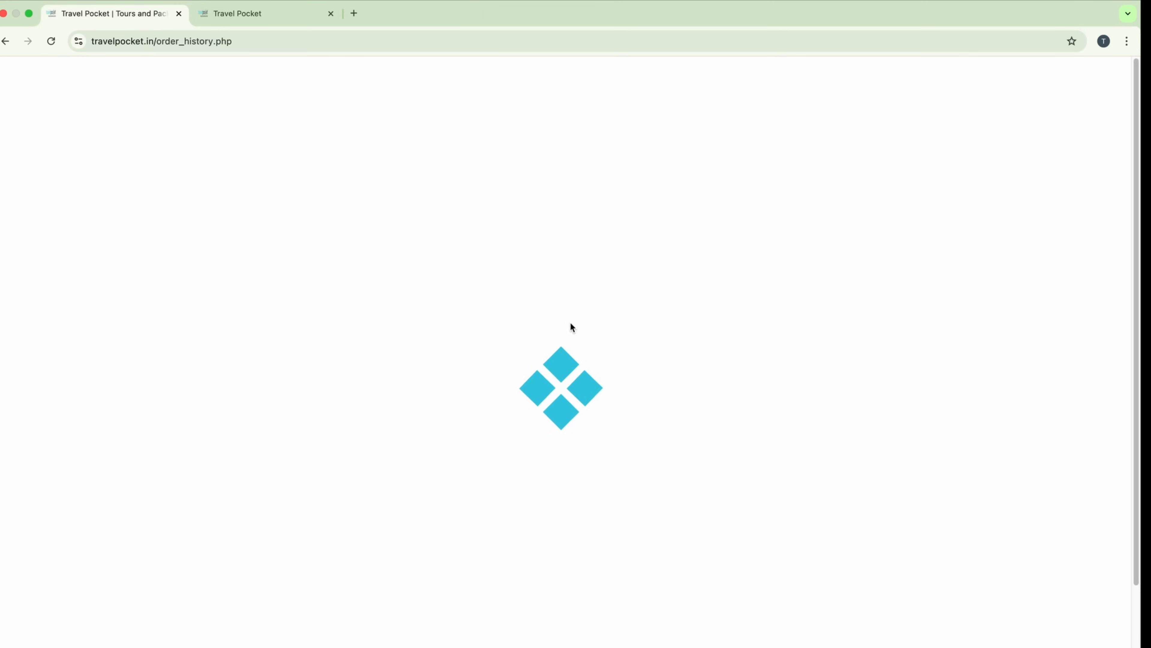
scroll(524, 390, down, 3)
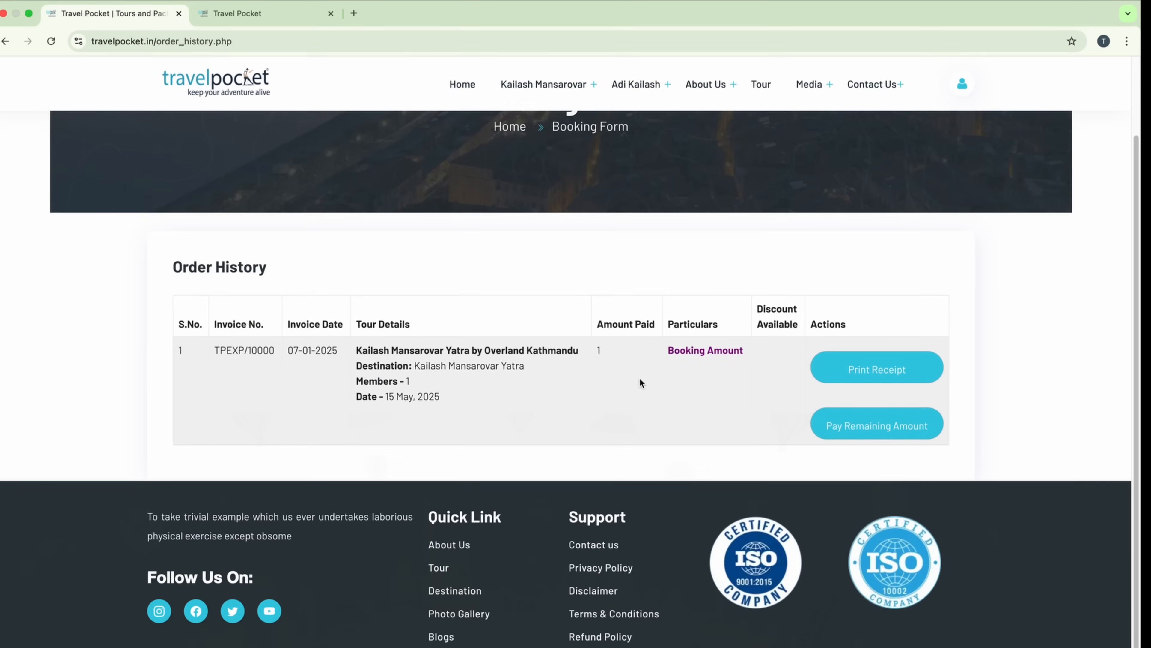
Step: Open the booking's Print Receipt invoice, cancel printing, and return to the order history
click(882, 370)
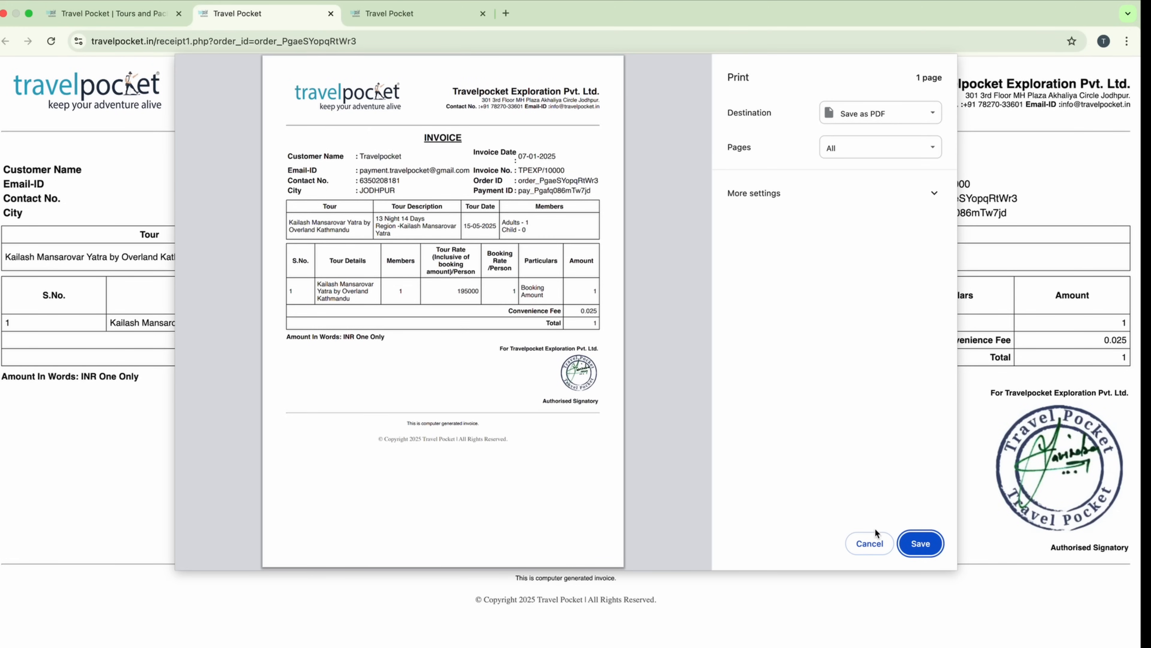
click(869, 547)
click(152, 14)
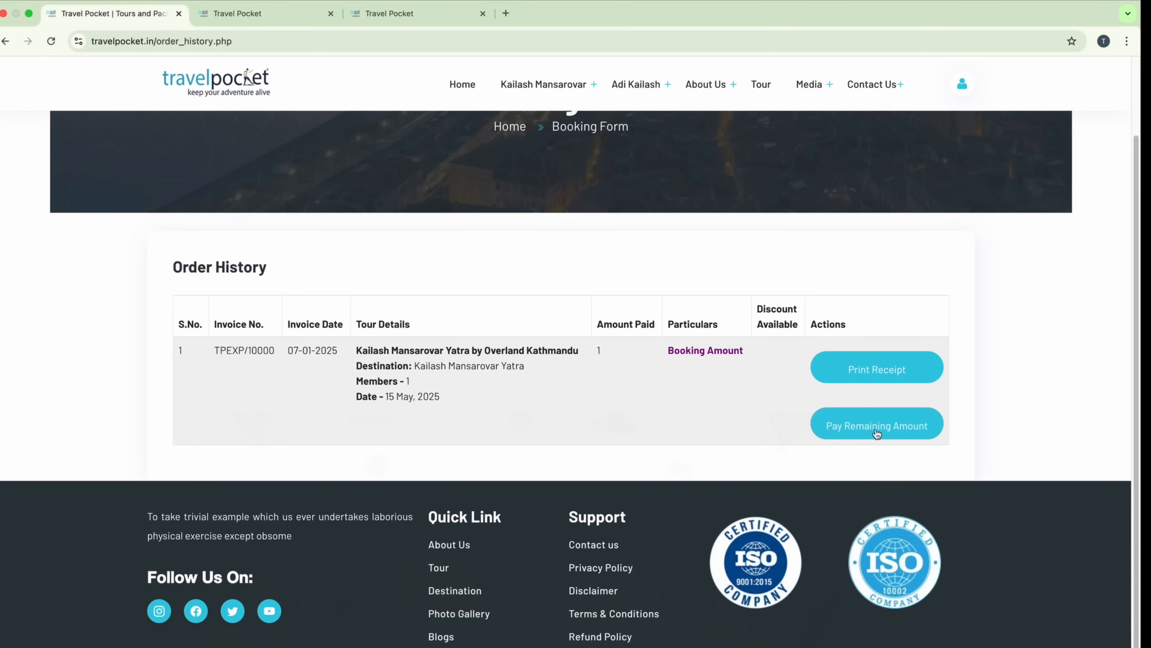